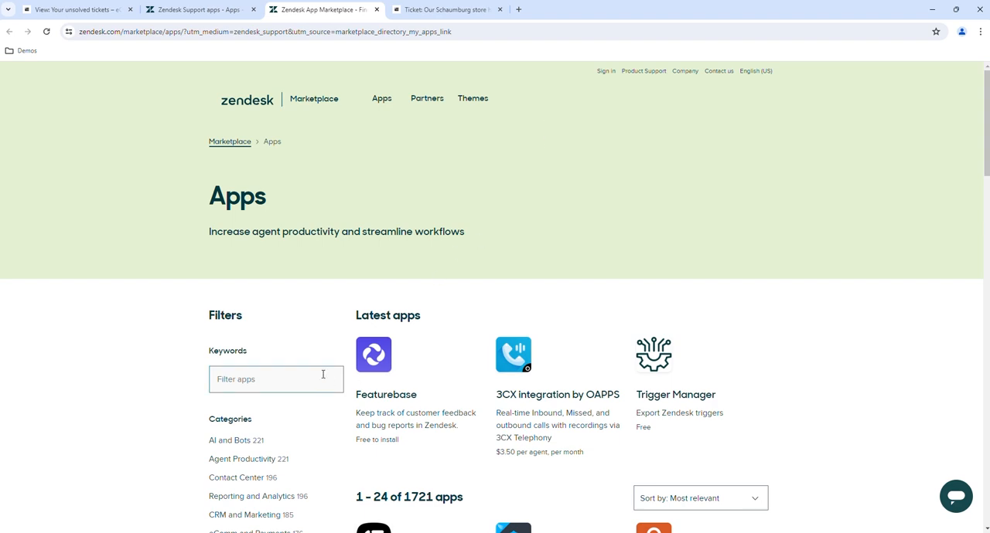
# Filter the marketplace apps by the keyword Popdock and open the Dynamics 365 Connector listing
pyautogui.click(271, 382)
pyautogui.write('Popdock')
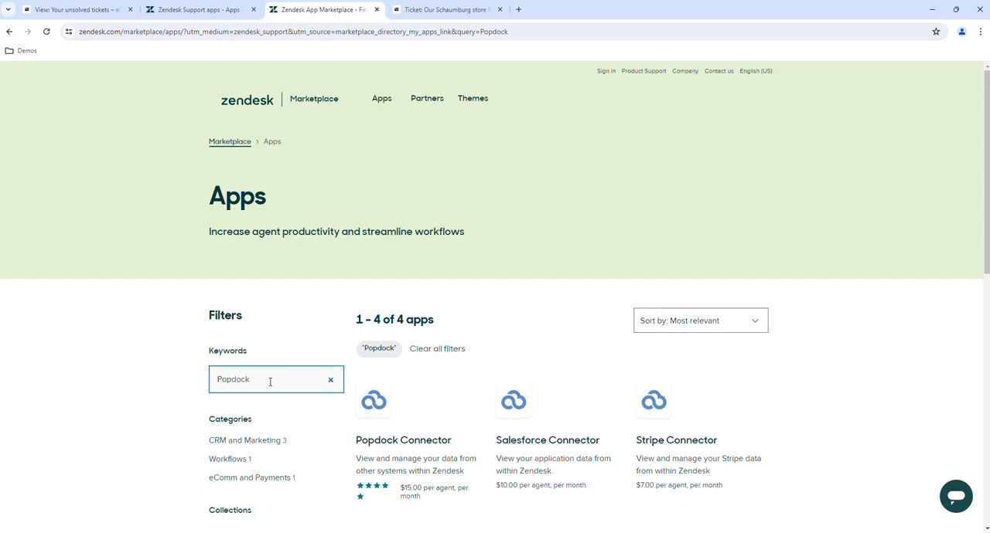
pyautogui.scroll(-3, 91, 307)
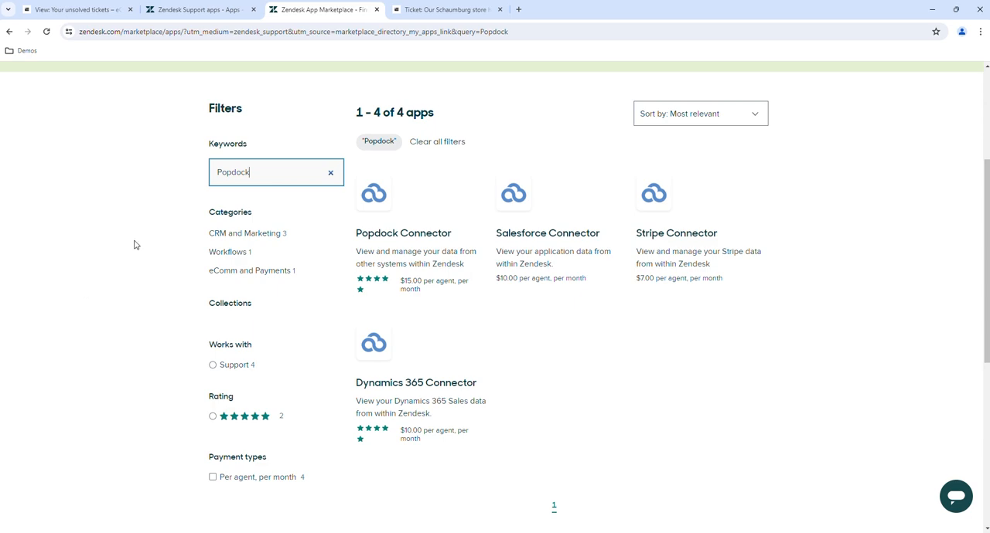
pyautogui.click(448, 391)
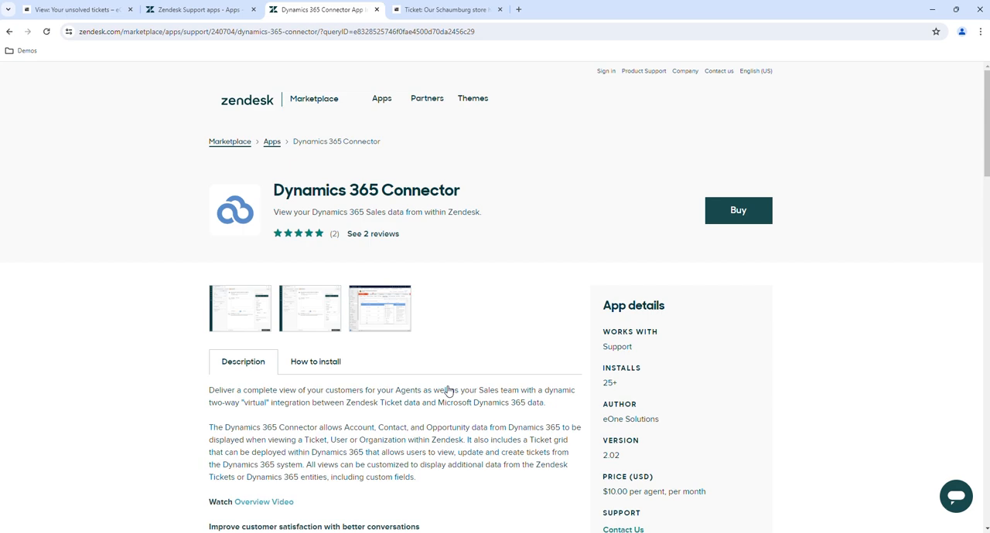
# Review the connector's description and open the app registration link from its installation instructions in a new tab, switching to it
pyautogui.scroll(-1, 447, 391)
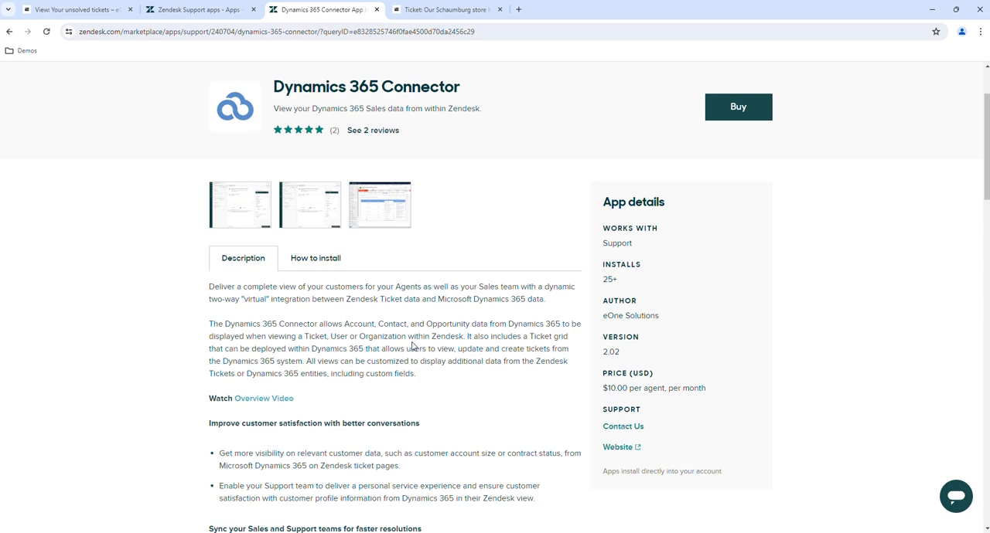
pyautogui.scroll(-1, 411, 344)
pyautogui.scroll(-1, 411, 344)
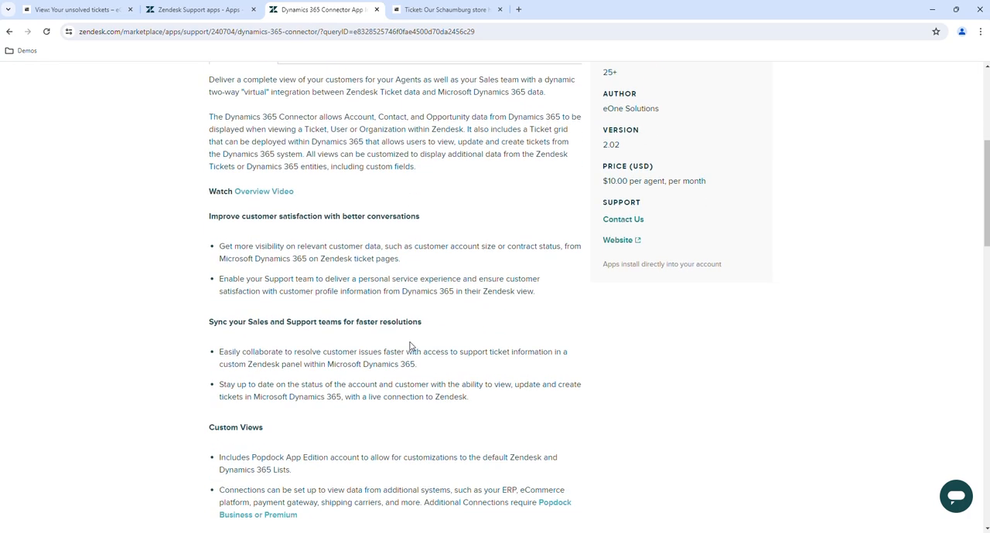
pyautogui.scroll(2, 410, 346)
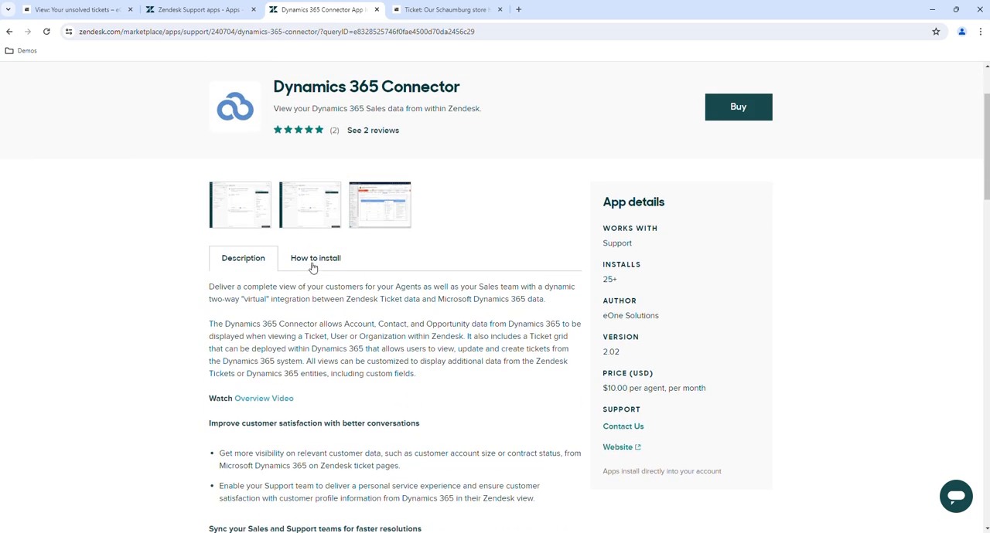
pyautogui.click(314, 264)
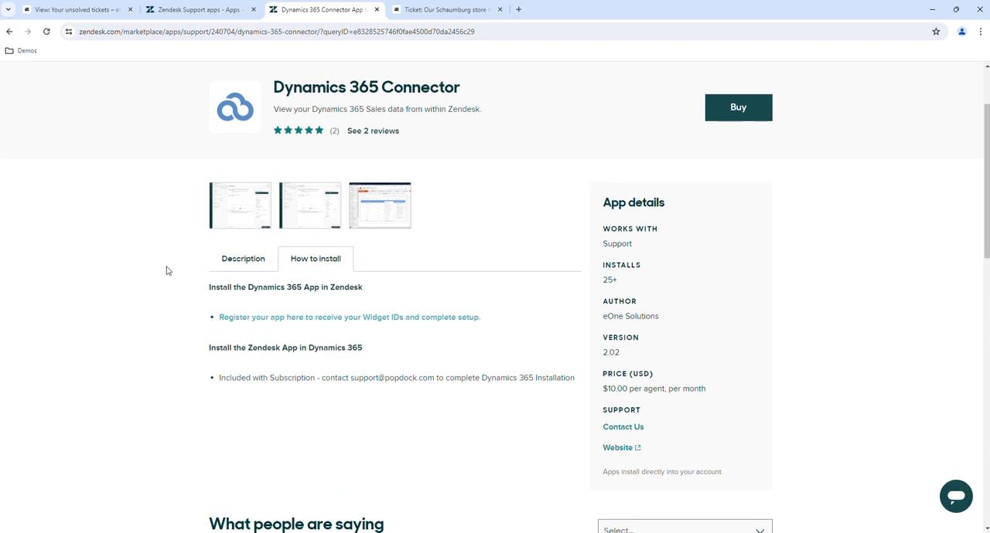
pyautogui.scroll(1, 166, 271)
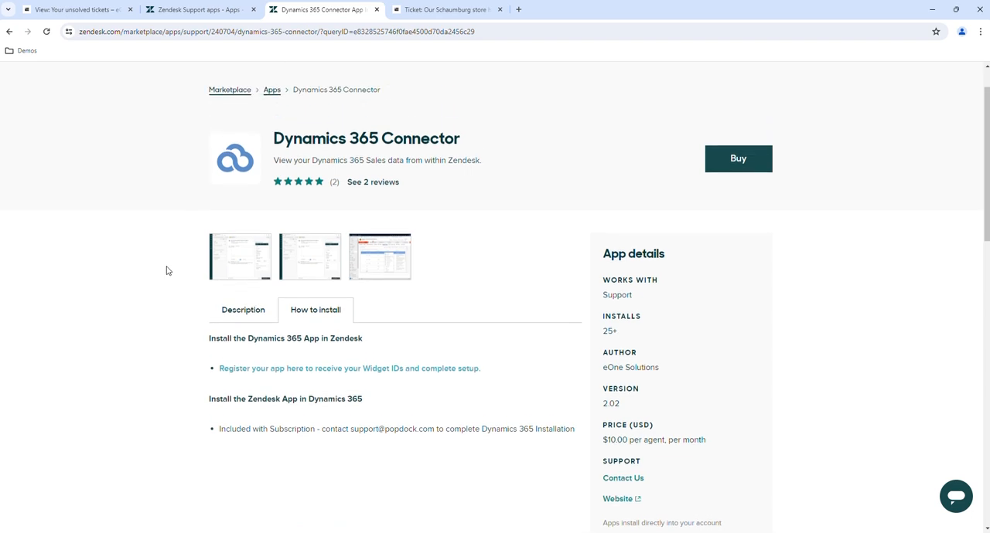
pyautogui.rightClick(414, 372)
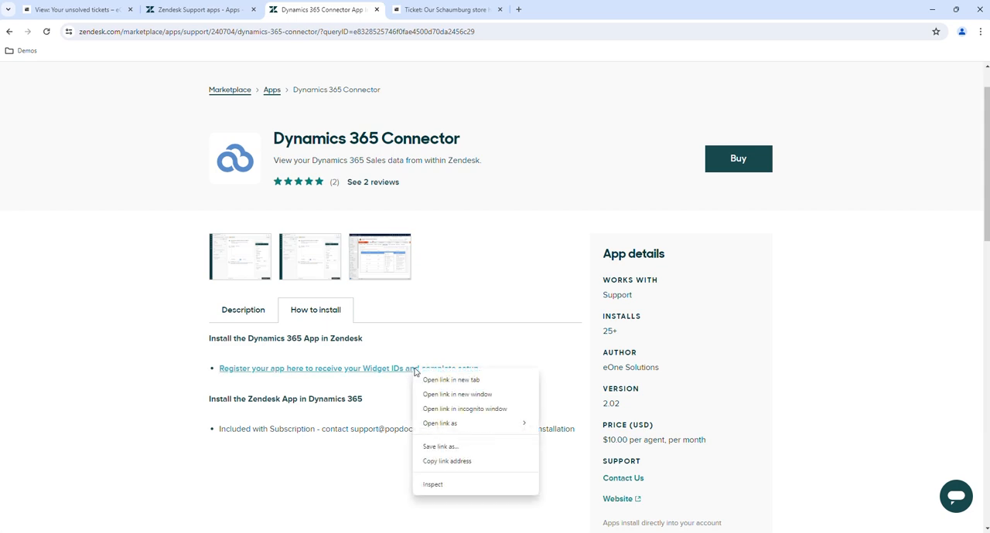
pyautogui.click(474, 384)
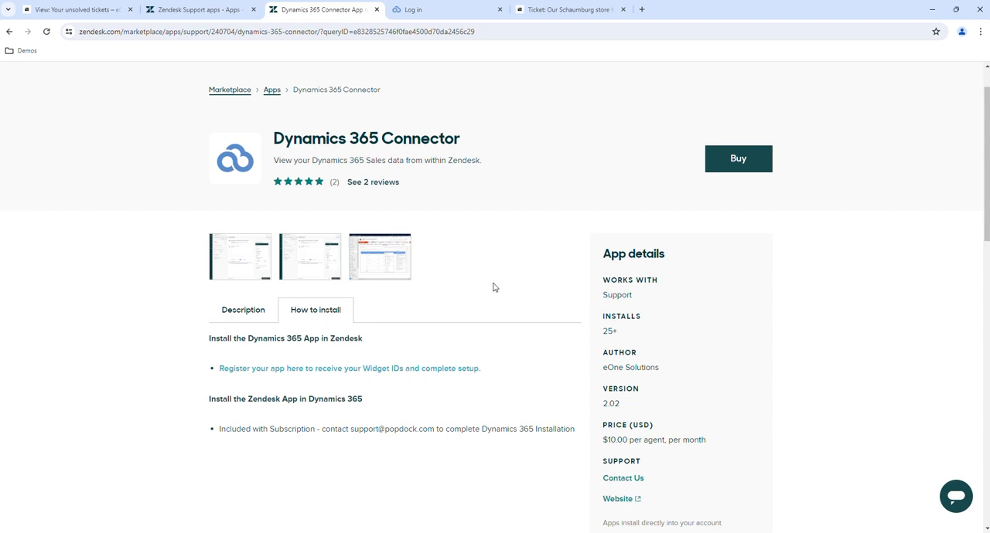
pyautogui.click(399, 9)
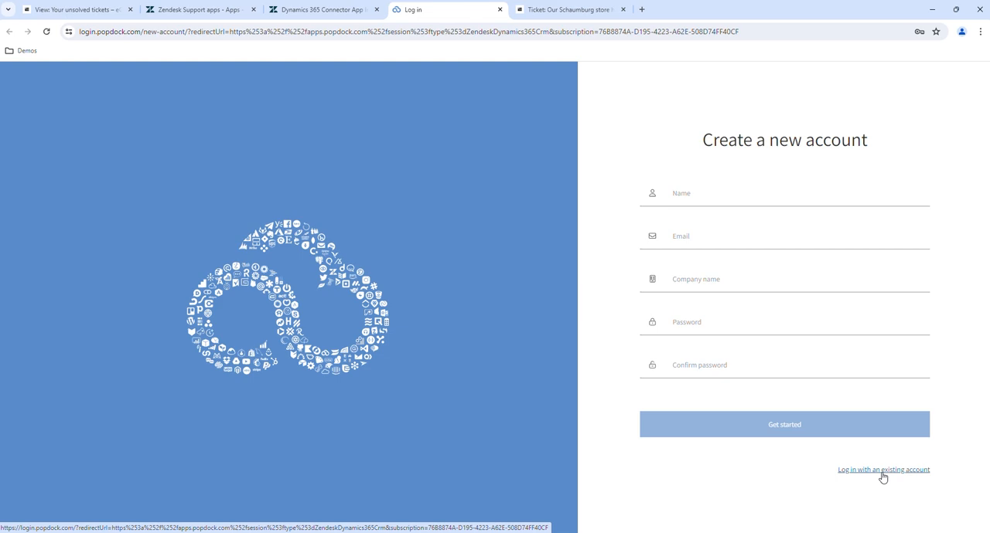
# Fill in the new account's full name and e-mail address, and enter eOne as the company name
pyautogui.click(685, 194)
pyautogui.press('Tab')
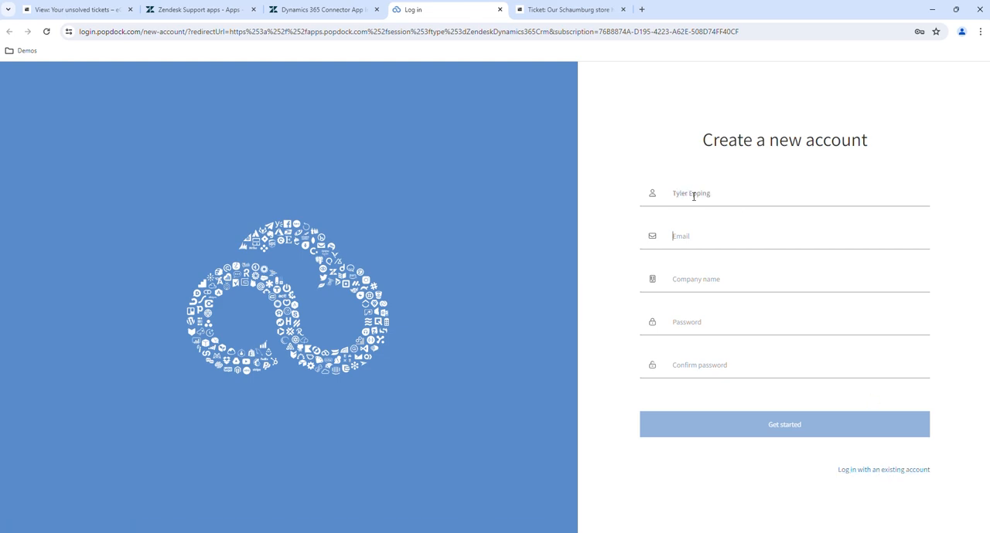
pyautogui.press('Tab')
pyautogui.write('eOne')
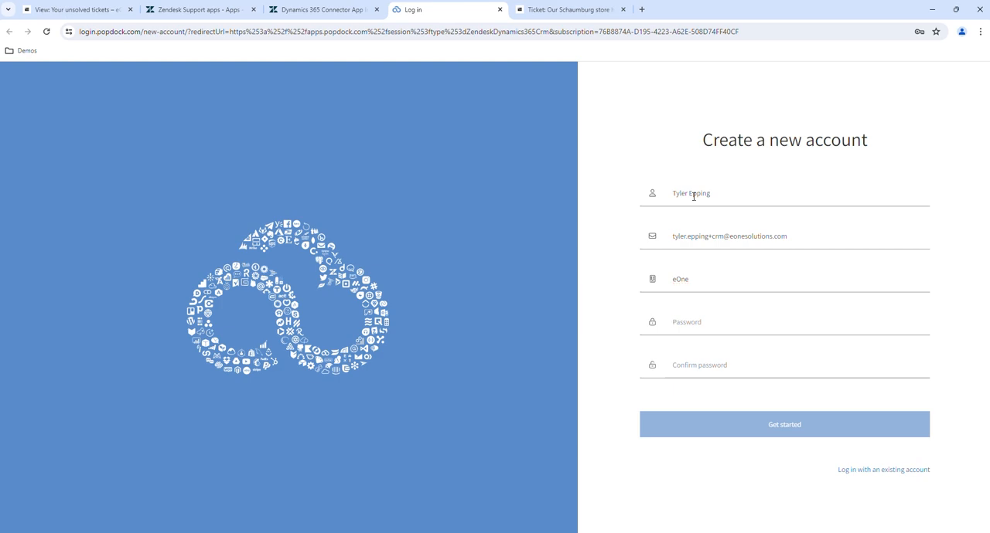
# Enter and confirm the account password, create the account, and dismiss the browser's offer to save the password
pyautogui.press('Tab')
pyautogui.write('******************')
pyautogui.hotkey('ctrl', 'a')
pyautogui.press('BackSpace')
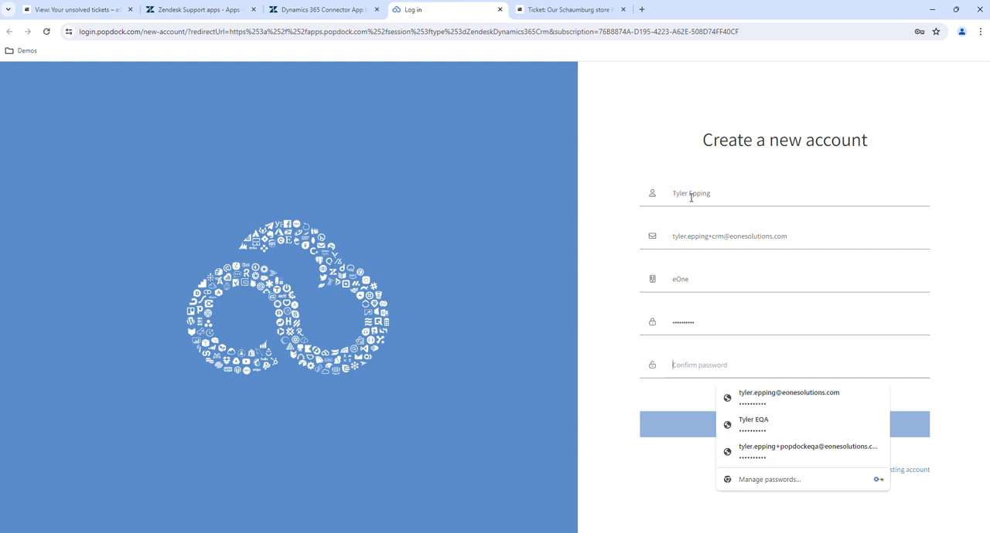
pyautogui.write('**********')
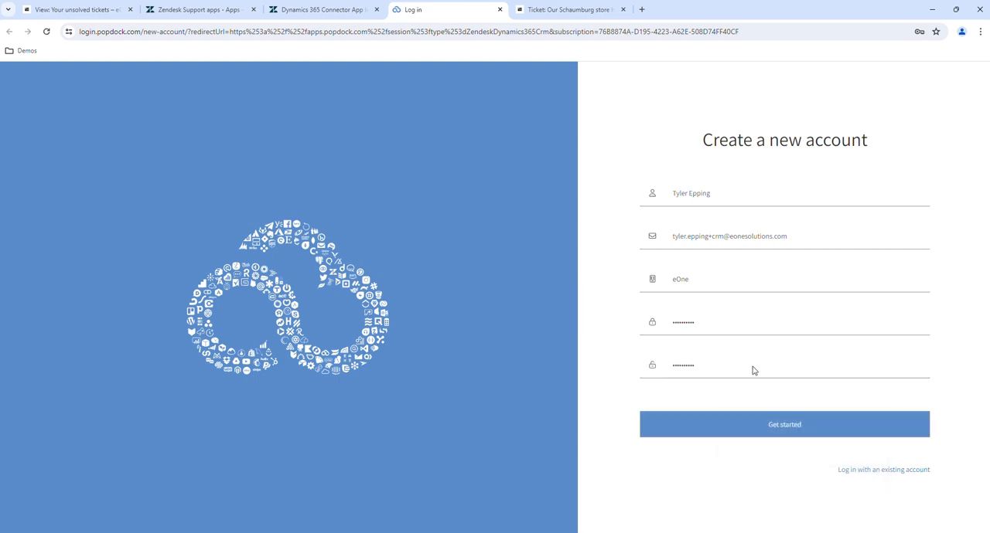
pyautogui.click(790, 431)
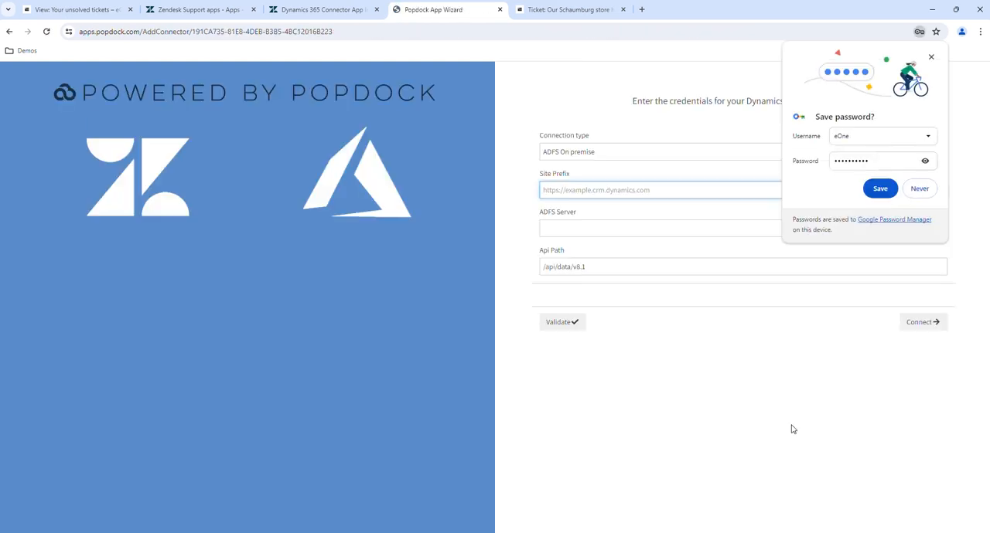
pyautogui.click(933, 57)
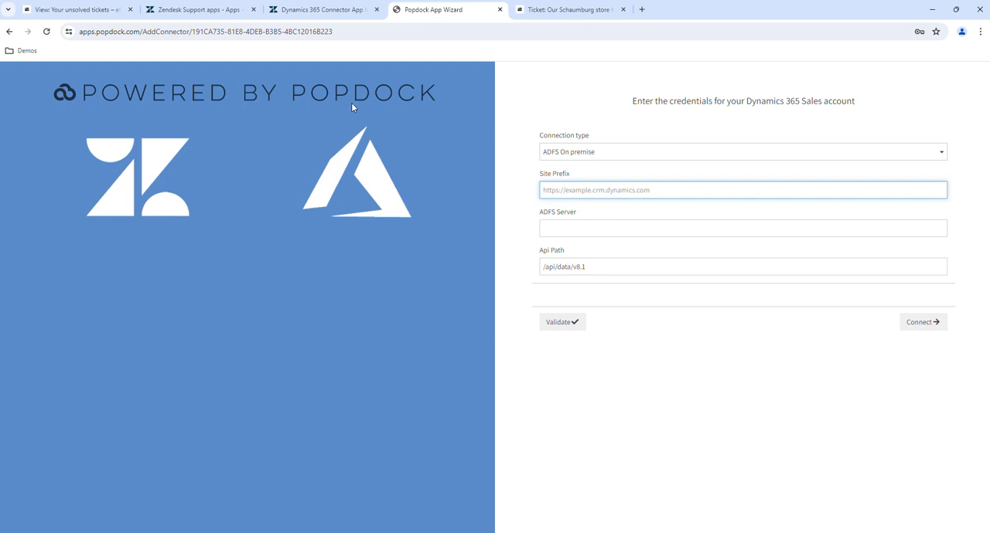
pyautogui.click(940, 154)
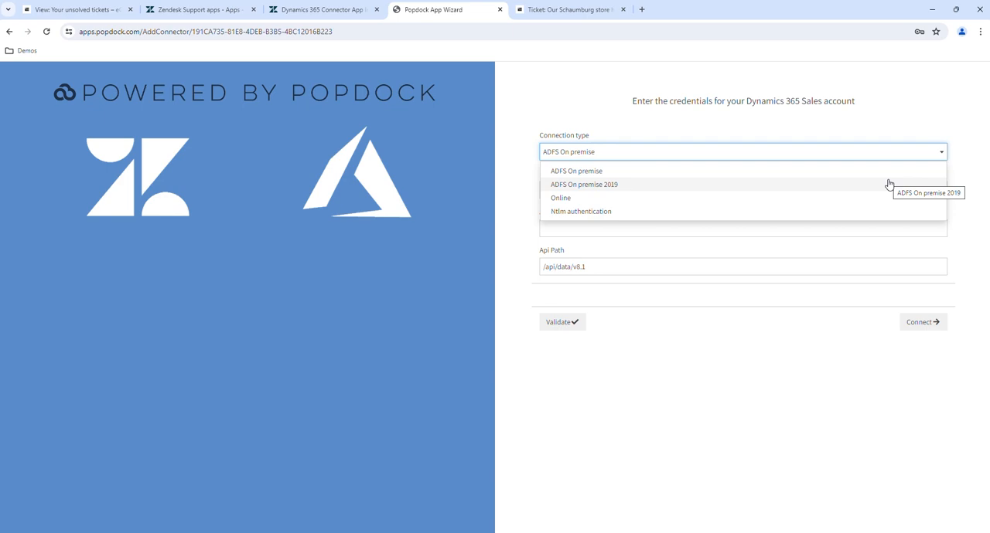
pyautogui.click(564, 198)
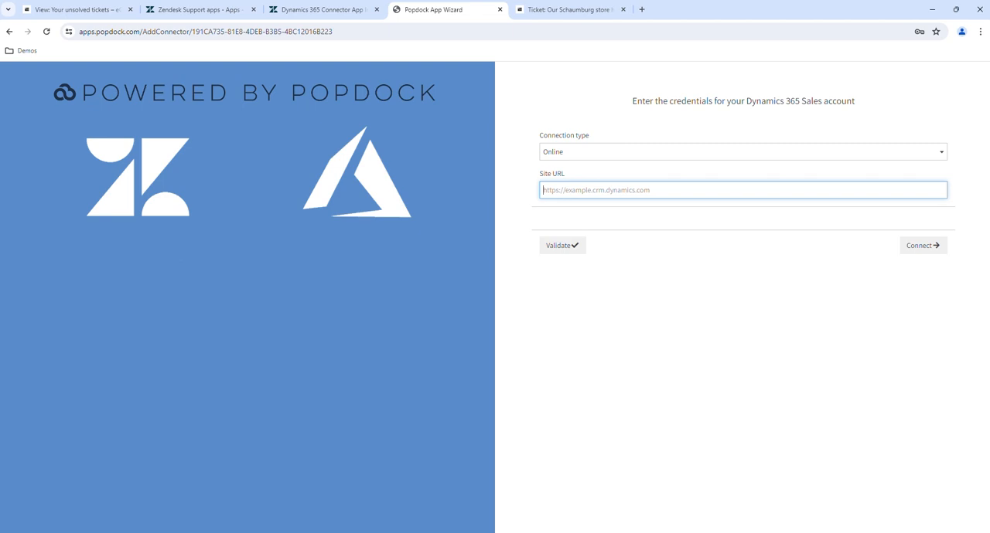
pyautogui.hotkey('alt', 'Tab')
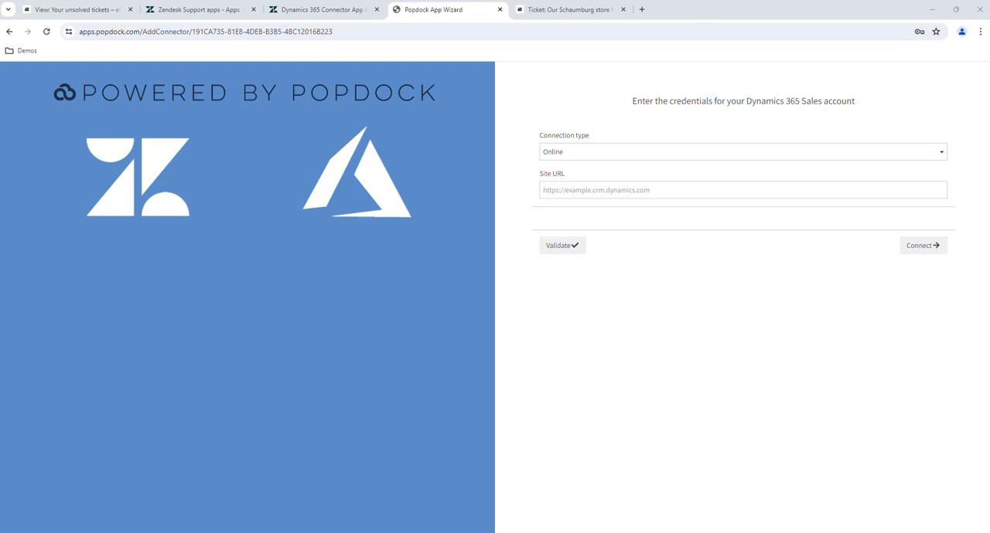
pyautogui.click(649, 192)
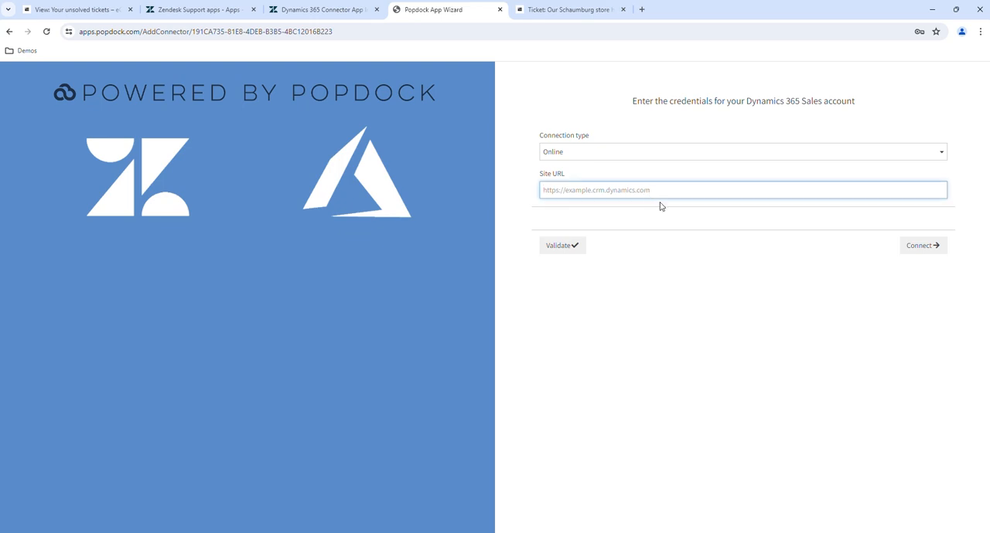
pyautogui.write('https://eone.crm.dynamics.com/')
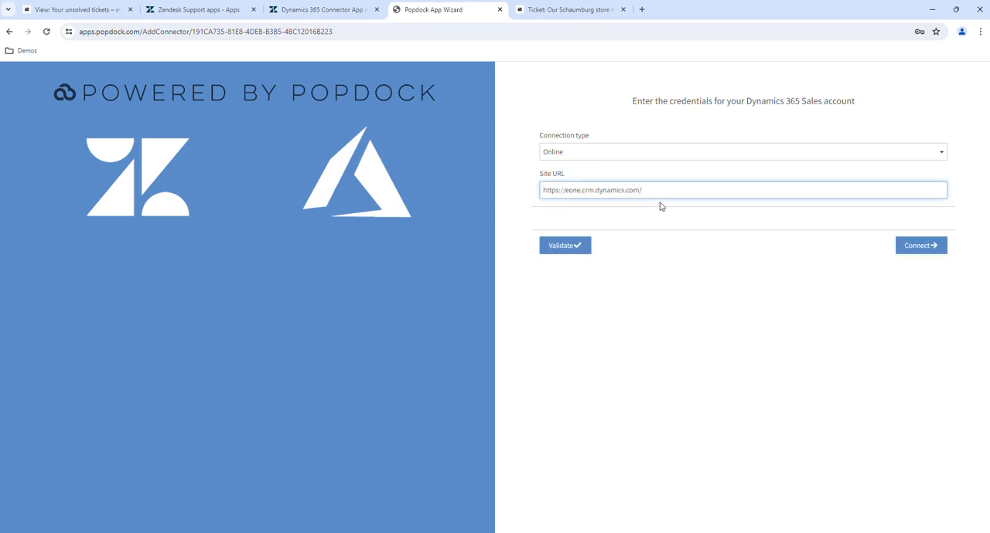
# Validate the Dynamics 365 Sales connection by signing in with the prefilled Microsoft account
pyautogui.click(561, 248)
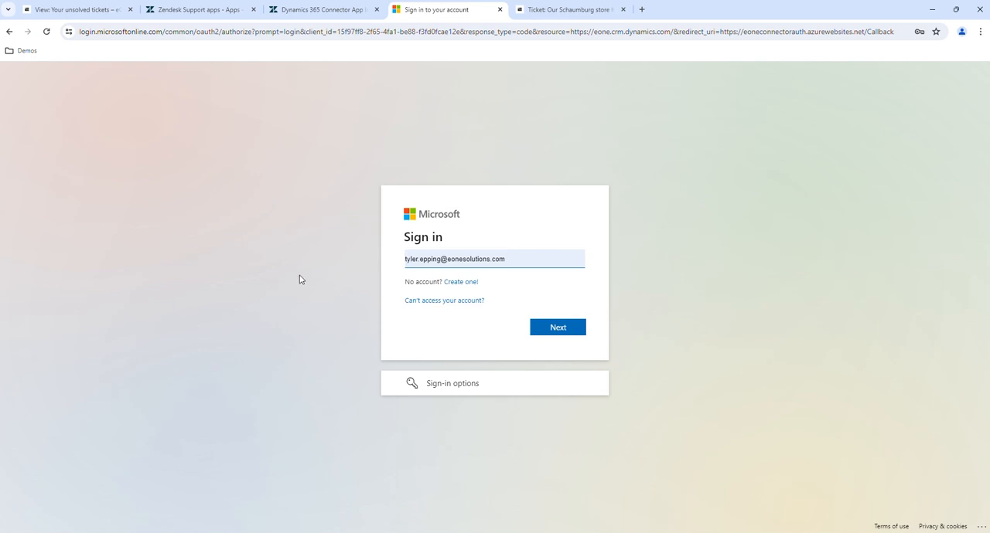
pyautogui.click(560, 331)
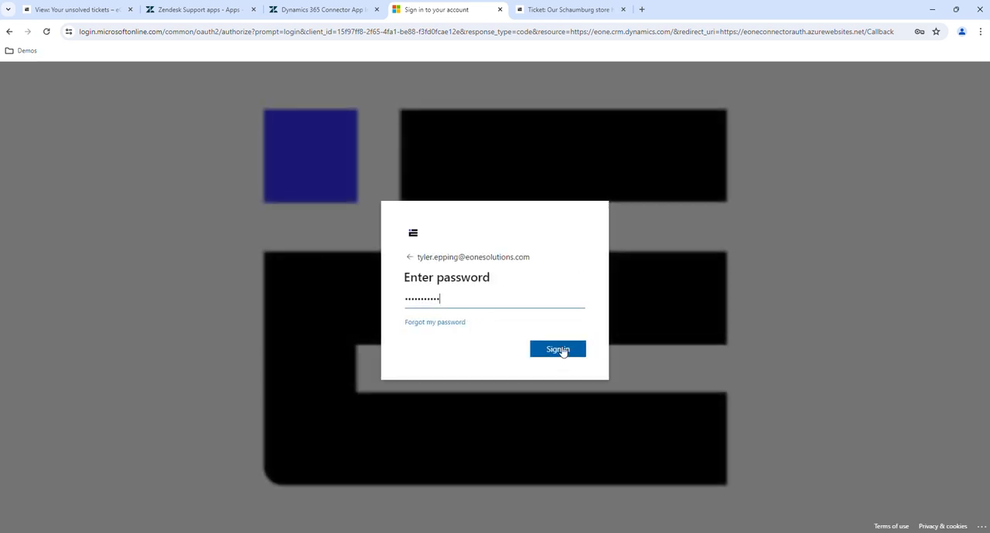
pyautogui.click(559, 347)
pyautogui.click(558, 356)
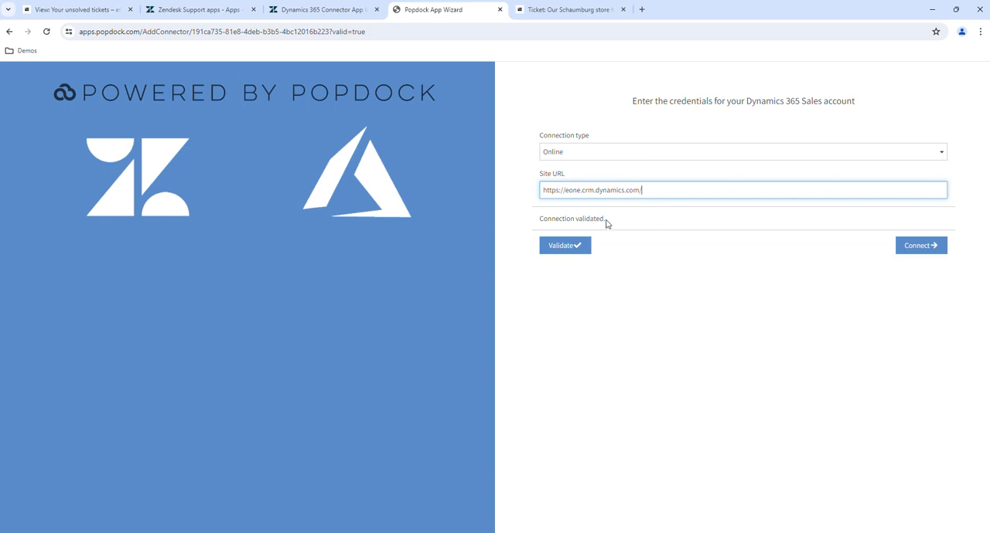
# Connect the Dynamics 365 Sales account, signing in to Microsoft again with the prefilled credentials
pyautogui.click(921, 249)
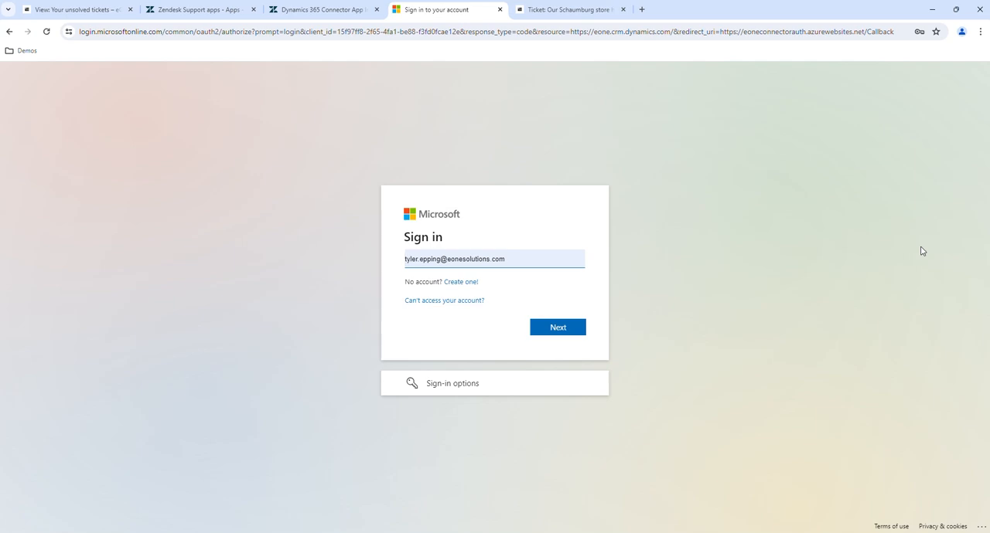
pyautogui.click(565, 332)
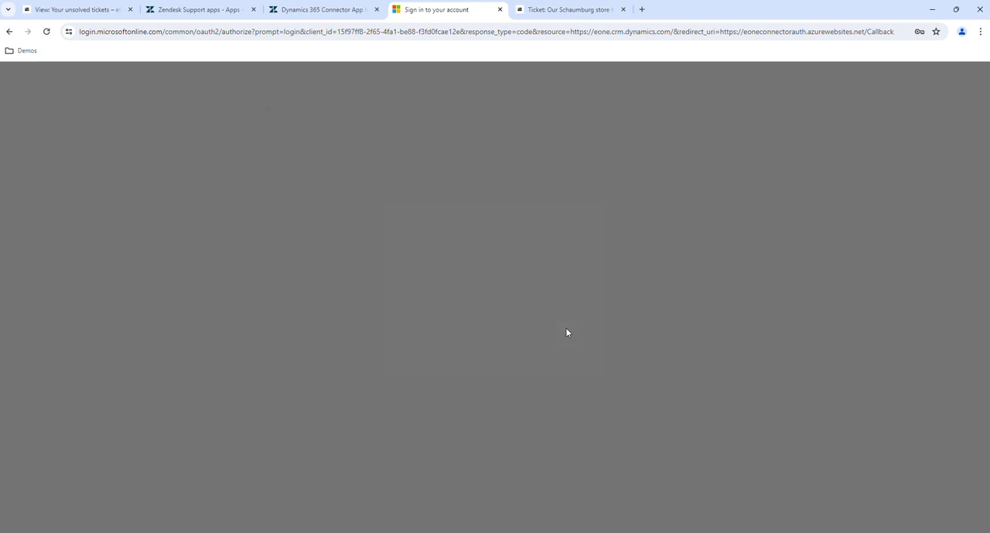
pyautogui.click(562, 351)
pyautogui.click(563, 353)
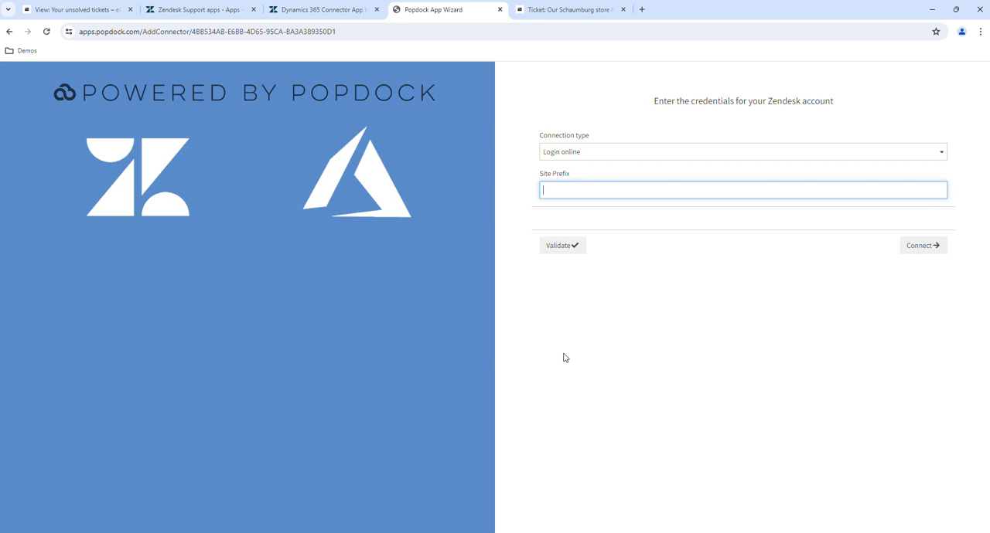
# Keep the Zendesk connection type as Login online and copy the site prefix "eone" from the Zendesk tickets page address
pyautogui.click(942, 155)
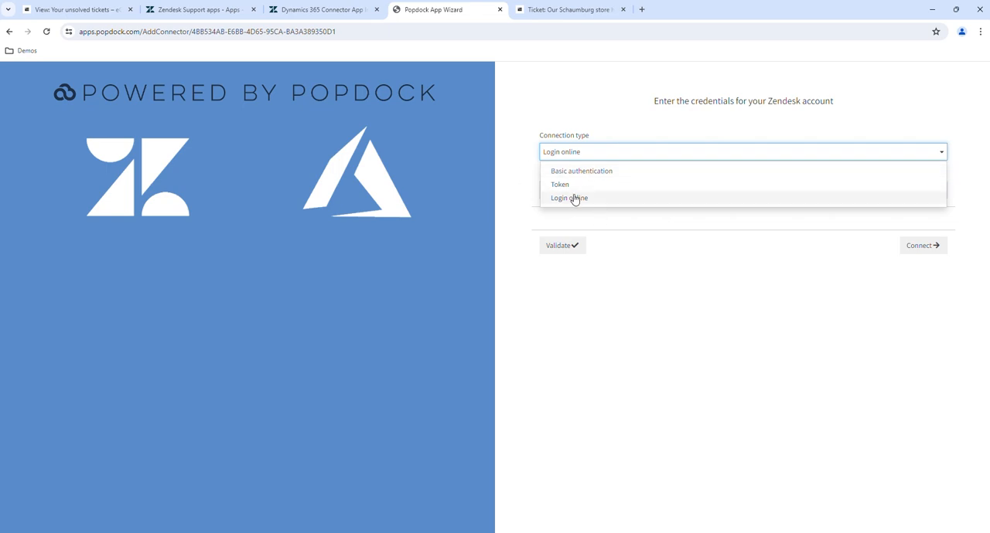
pyautogui.click(719, 287)
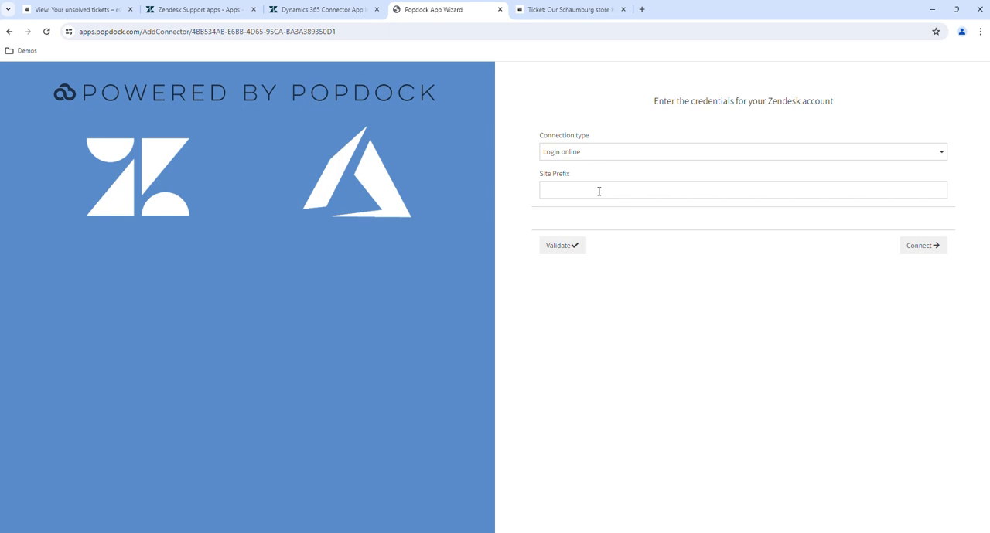
pyautogui.click(81, 10)
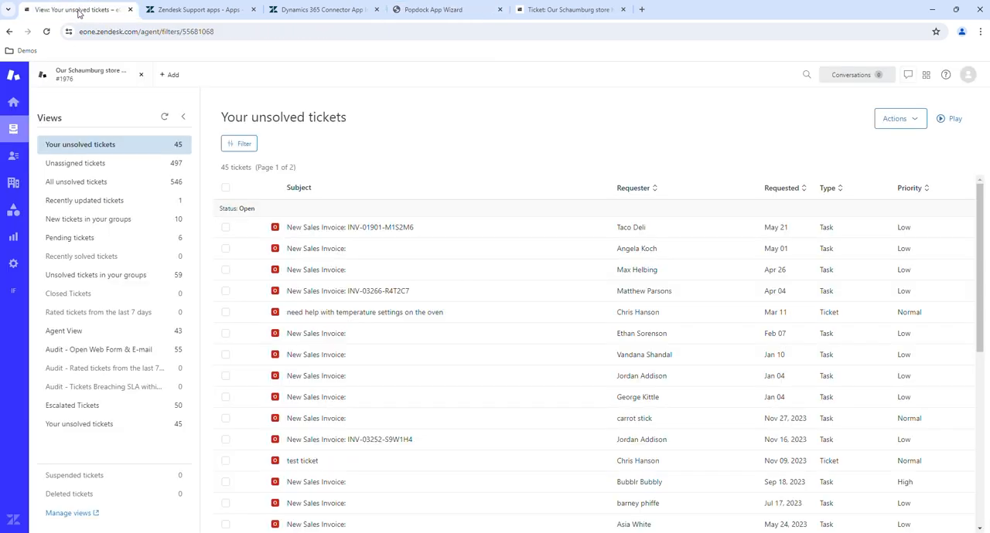
pyautogui.click(96, 31)
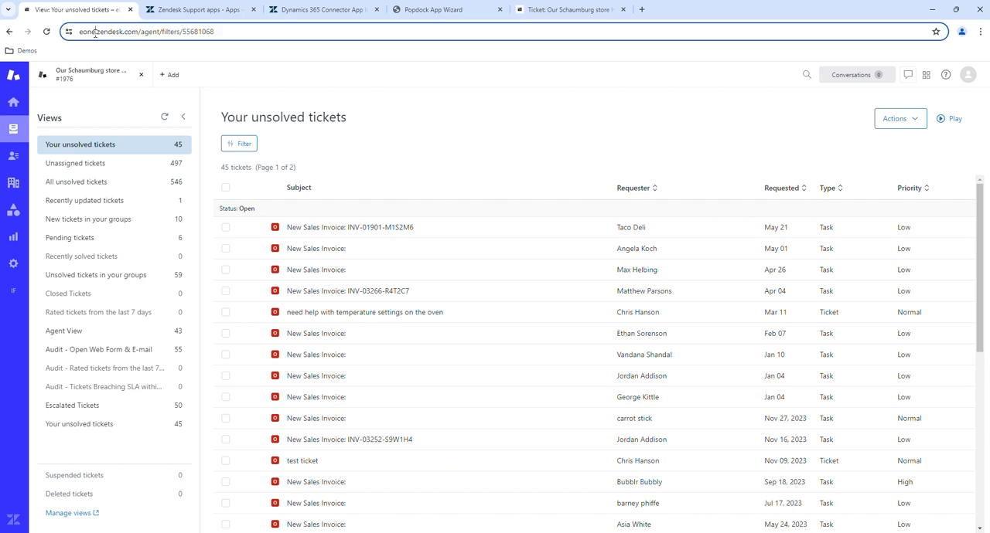
pyautogui.moveTo(95, 31); pyautogui.dragTo(78, 31)
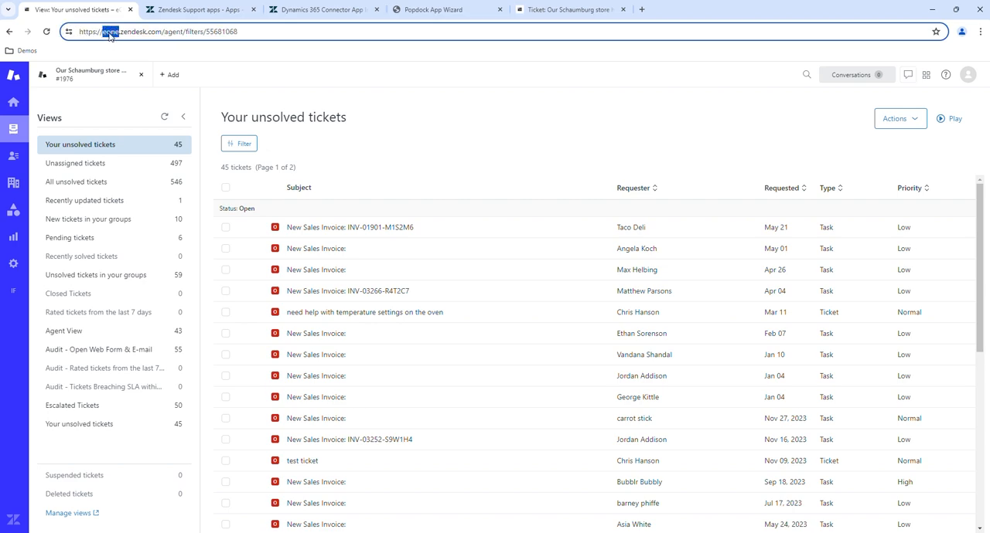
pyautogui.rightClick(113, 36)
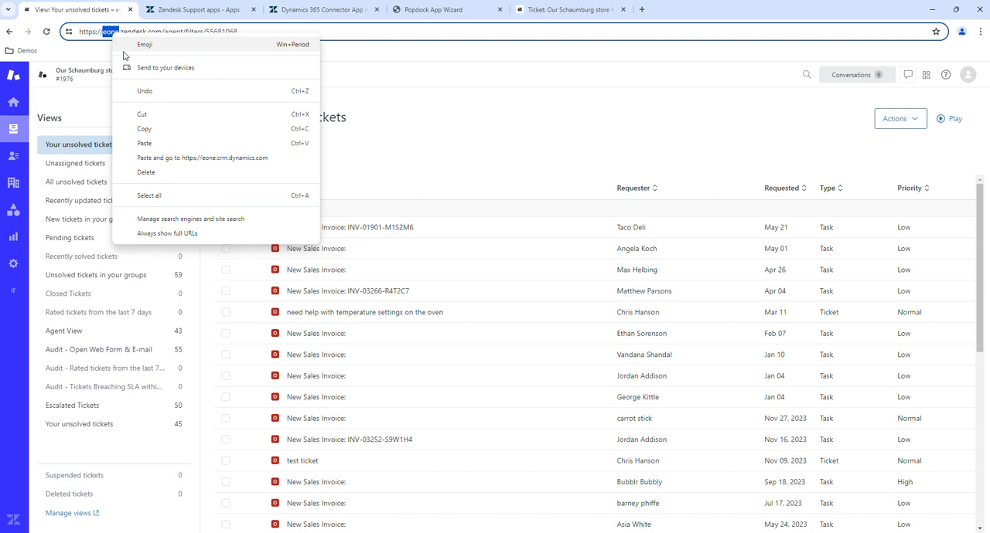
pyautogui.click(152, 128)
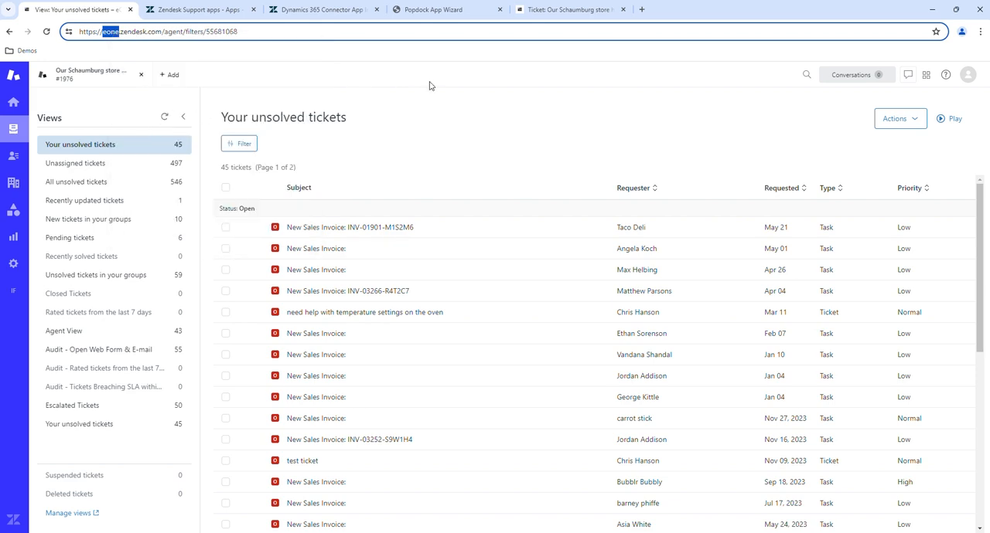
# Validate and connect the Zendesk account in the Popdock App Wizard using the site prefix "eone"
pyautogui.click(406, 12)
pyautogui.click(555, 187)
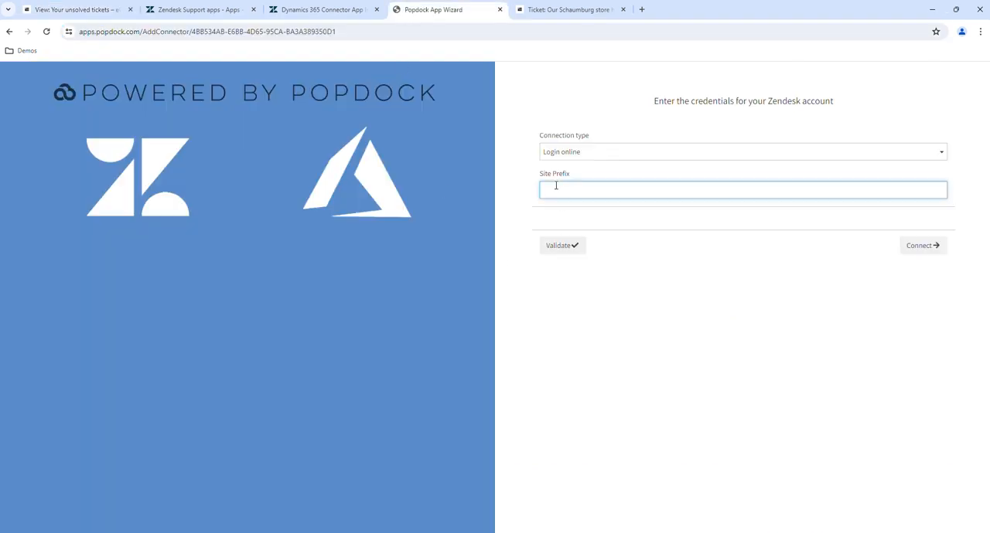
pyautogui.hotkey('ctrl', 'v')
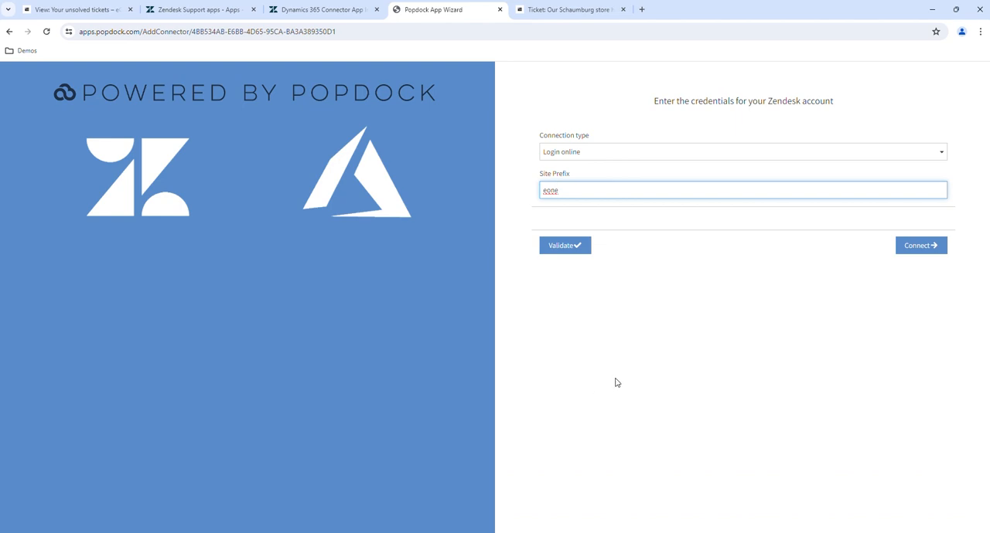
pyautogui.click(626, 347)
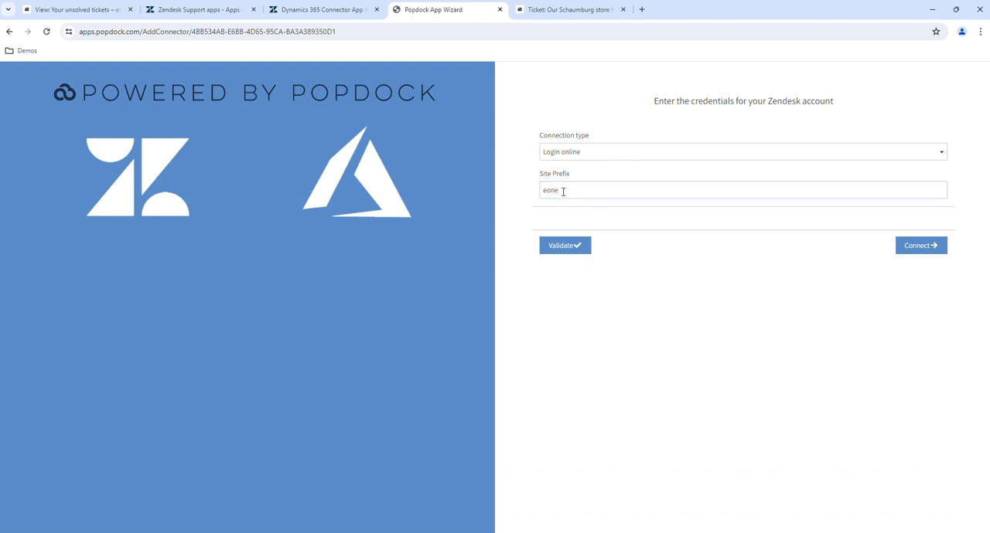
pyautogui.click(563, 247)
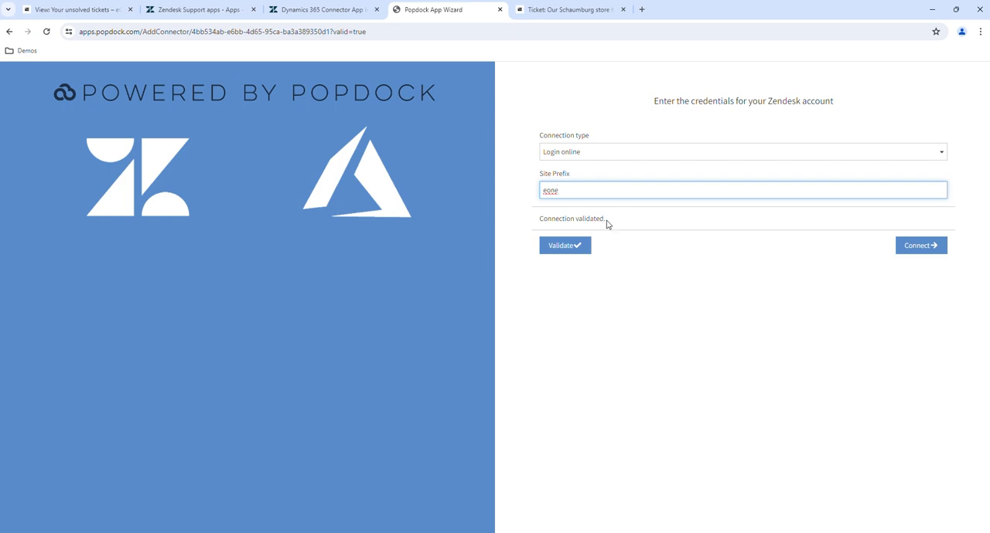
pyautogui.click(921, 246)
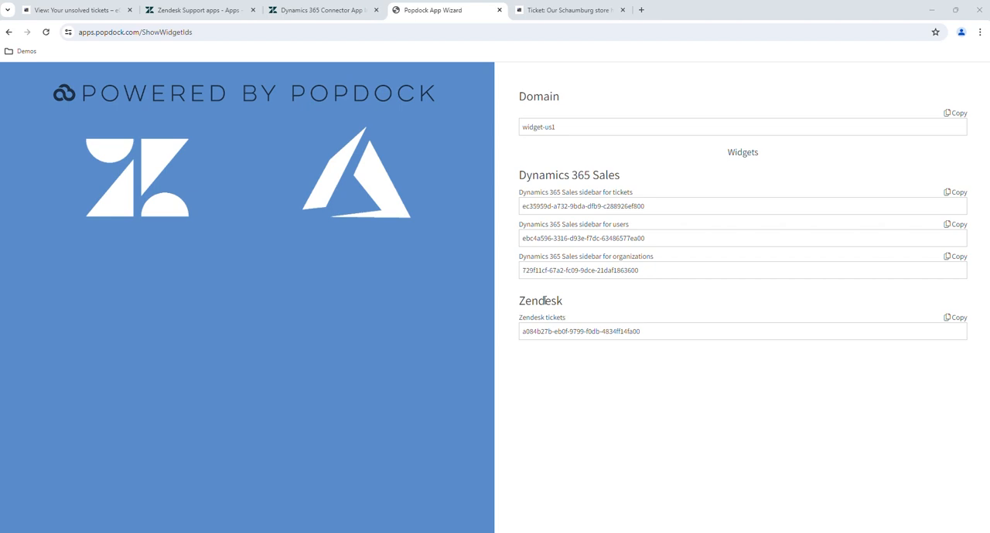
# Start the paid installation of Dynamics 365 Connector from its Zendesk Marketplace page into the eone.zendesk.com account
pyautogui.click(307, 11)
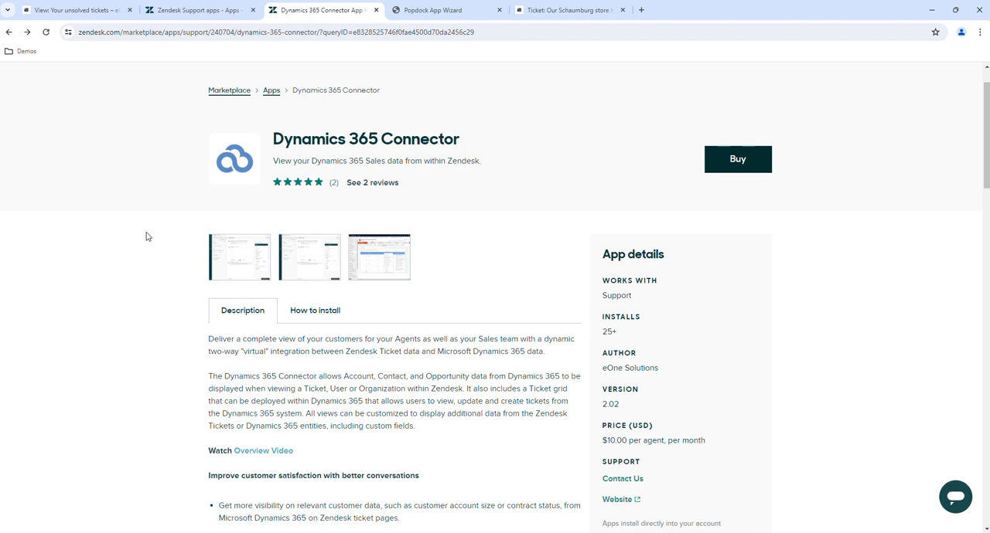
pyautogui.click(738, 160)
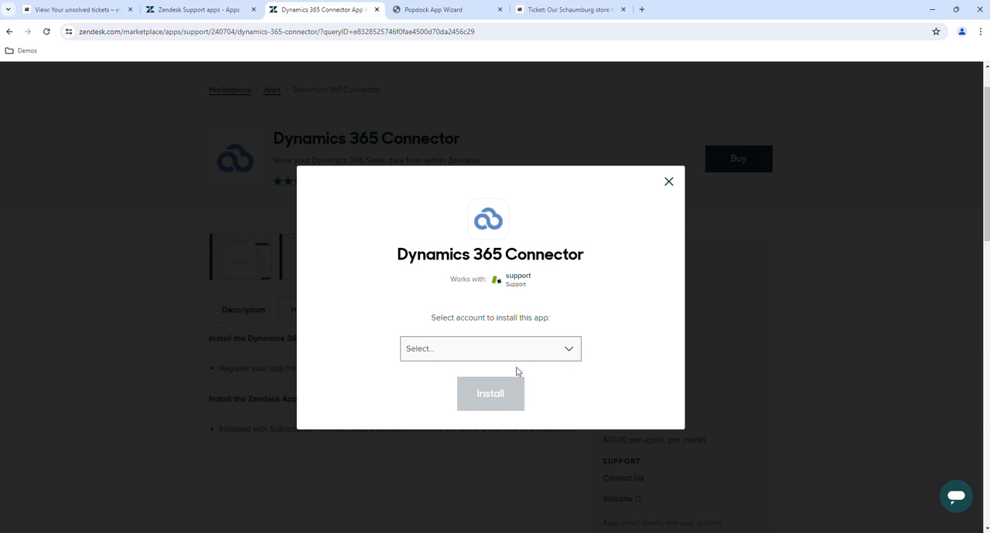
pyautogui.click(568, 352)
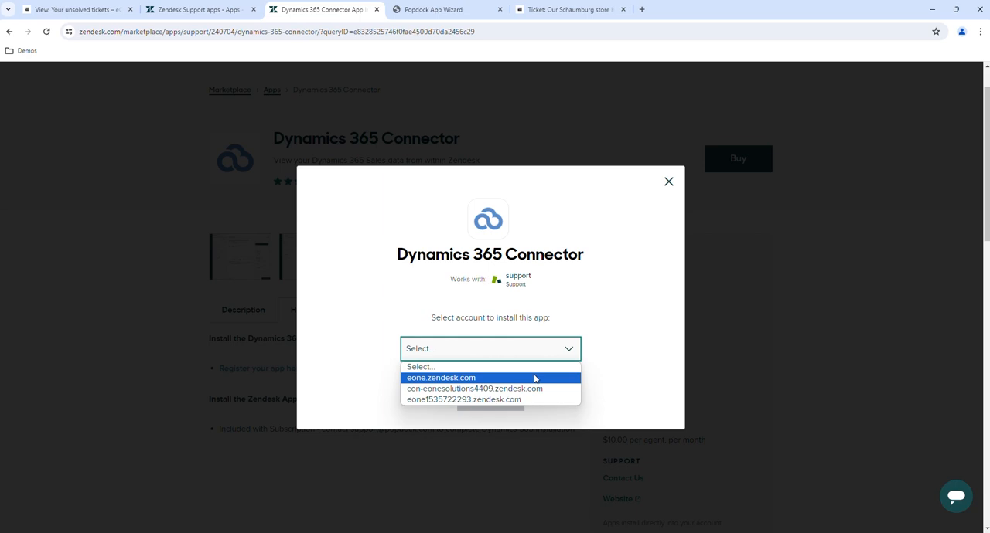
pyautogui.click(471, 379)
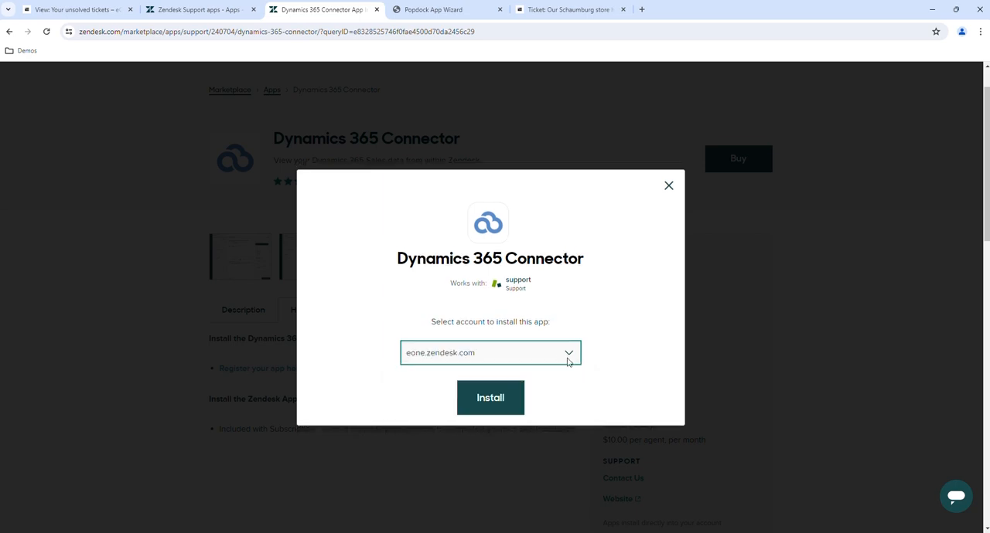
pyautogui.click(490, 396)
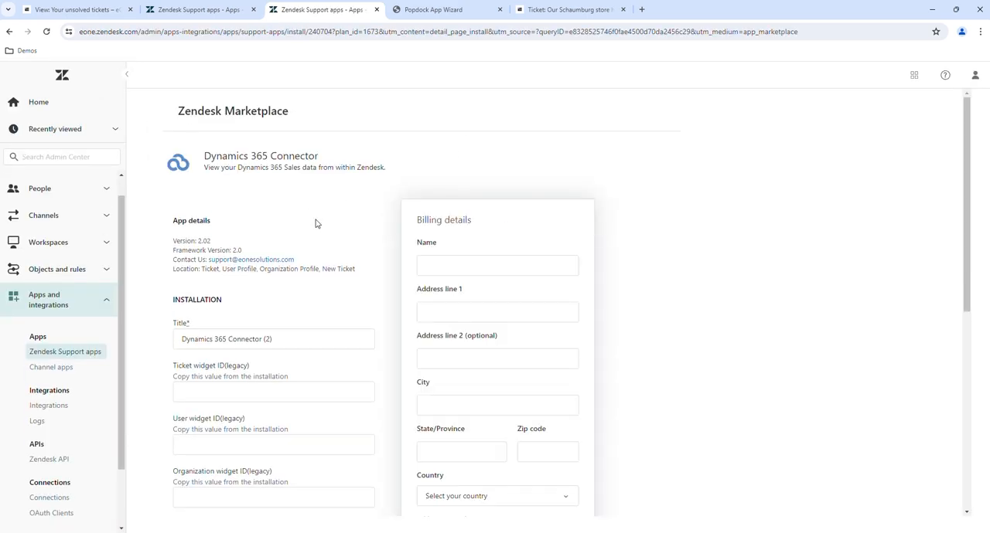
# Copy the Dynamics 365 Sales sidebar for tickets ID from Popdock into the legacy and current Ticket widget ID fields of the Zendesk installation form
pyautogui.scroll(-2, 313, 220)
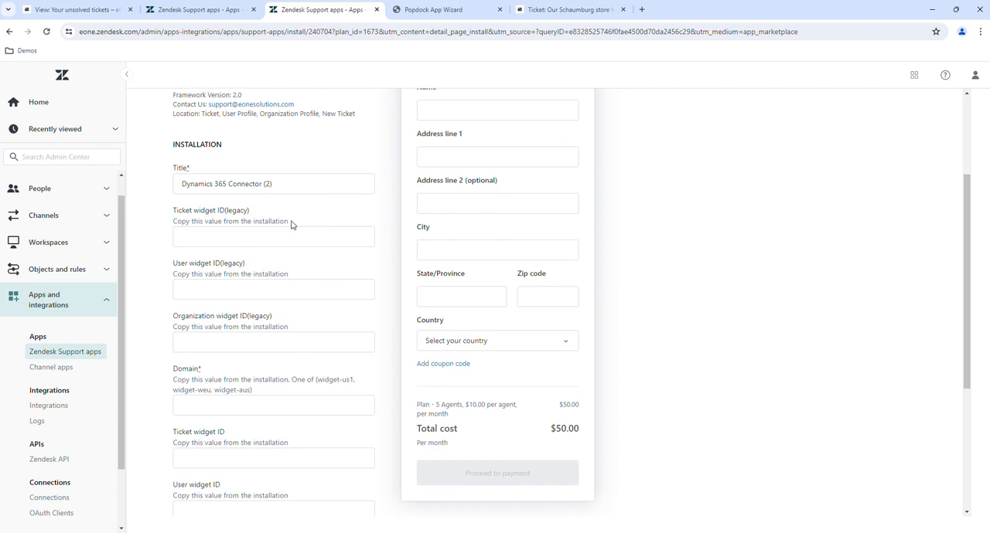
pyautogui.scroll(2, 209, 158)
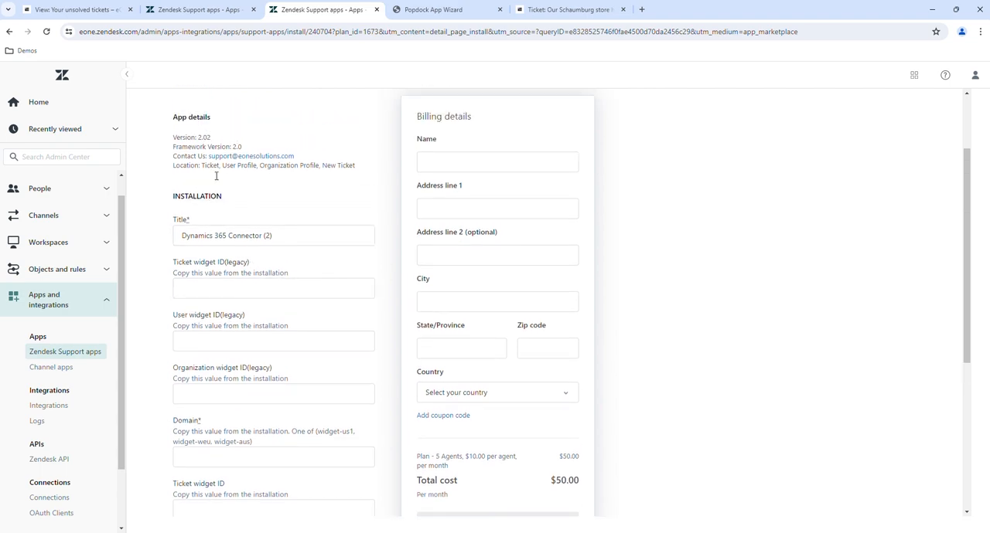
pyautogui.scroll(-2, 247, 303)
pyautogui.click(242, 264)
pyautogui.scroll(-1, 240, 265)
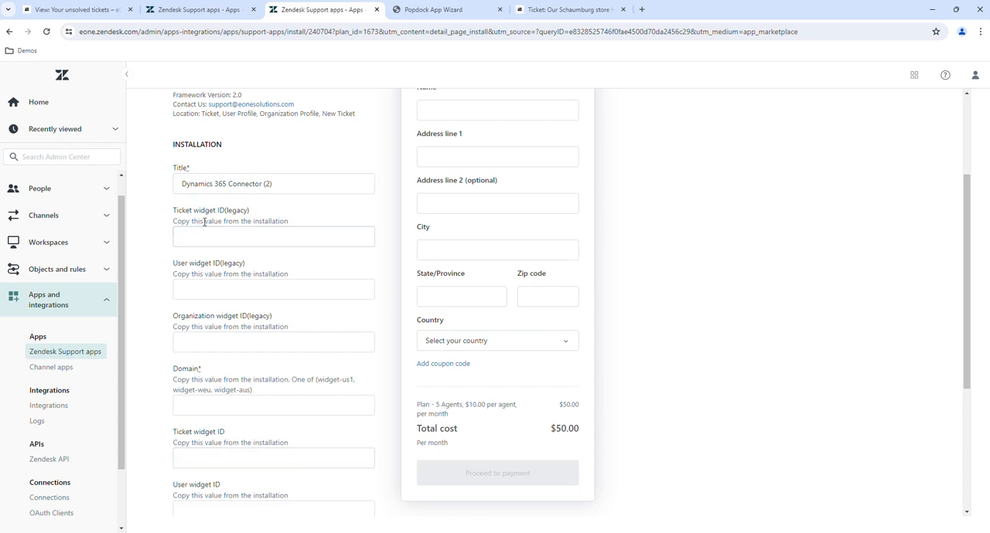
pyautogui.click(433, 10)
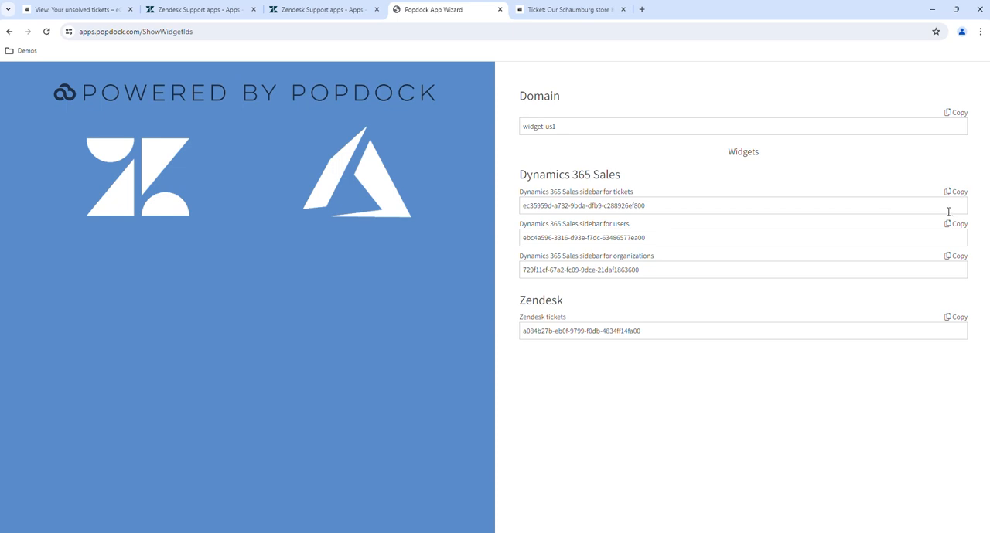
pyautogui.click(952, 193)
pyautogui.hotkey('ctrl', 'c')
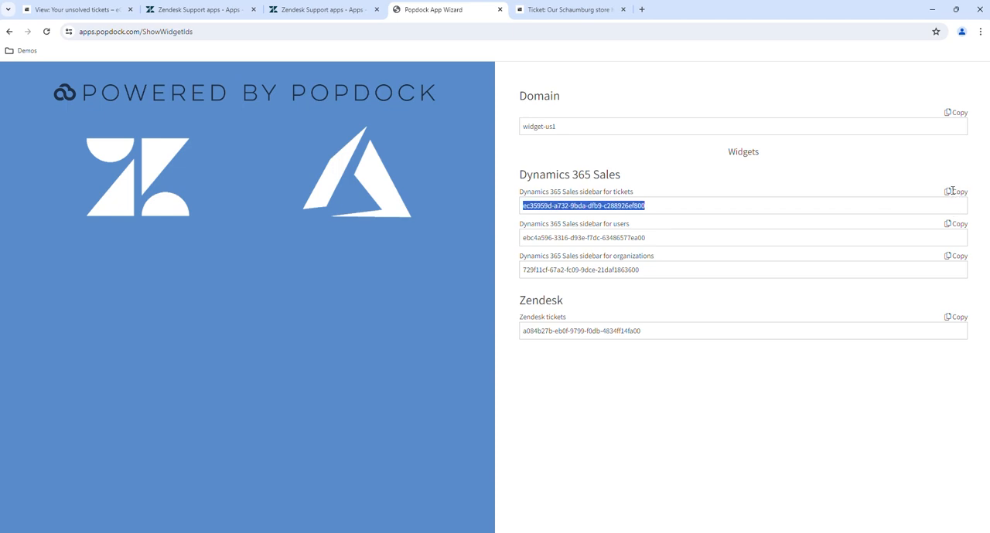
pyautogui.click(324, 9)
pyautogui.click(233, 238)
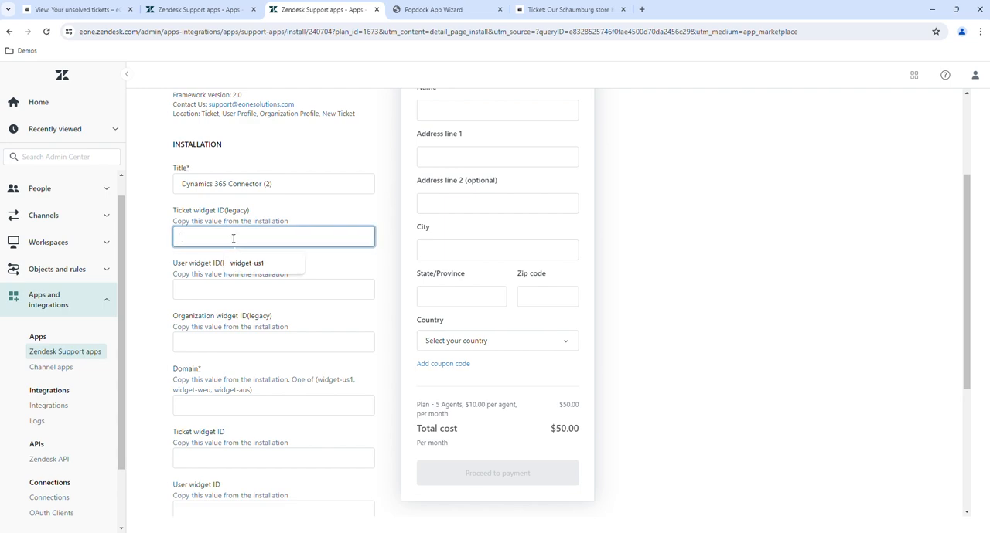
pyautogui.hotkey('ctrl', 'v')
pyautogui.click(224, 459)
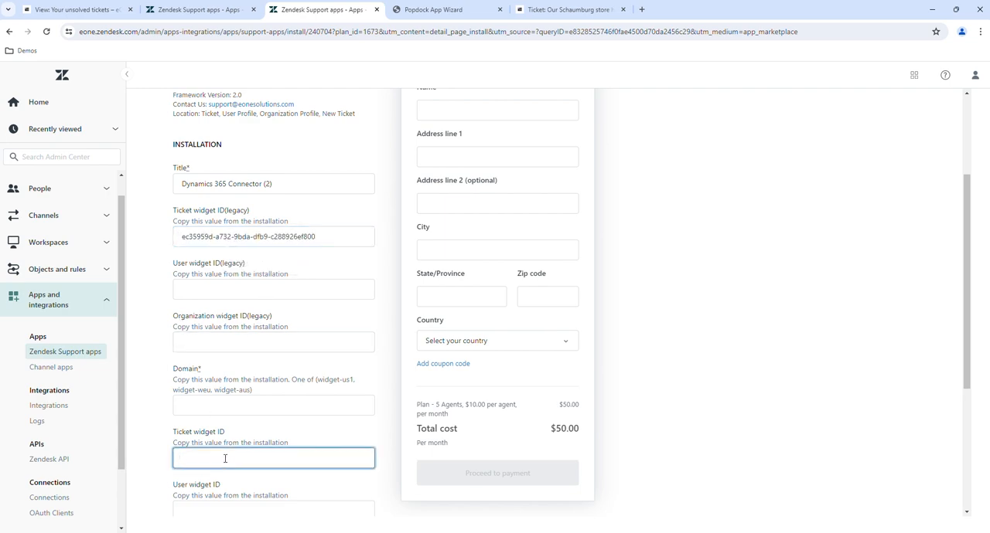
pyautogui.hotkey('ctrl', 'v')
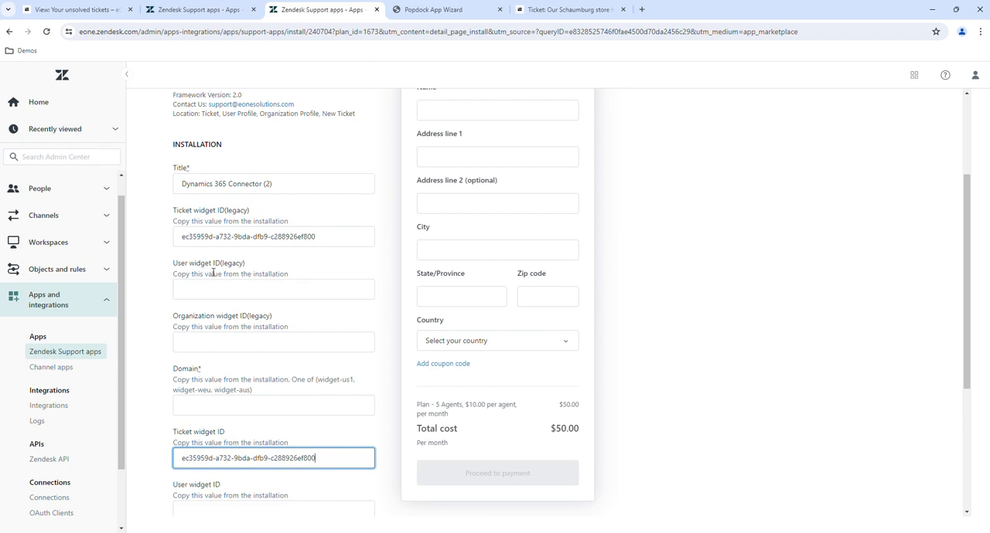
# Copy the Dynamics 365 Sales sidebar for users ID from Popdock into both User widget ID fields, legacy and current, in Zendesk
pyautogui.click(411, 17)
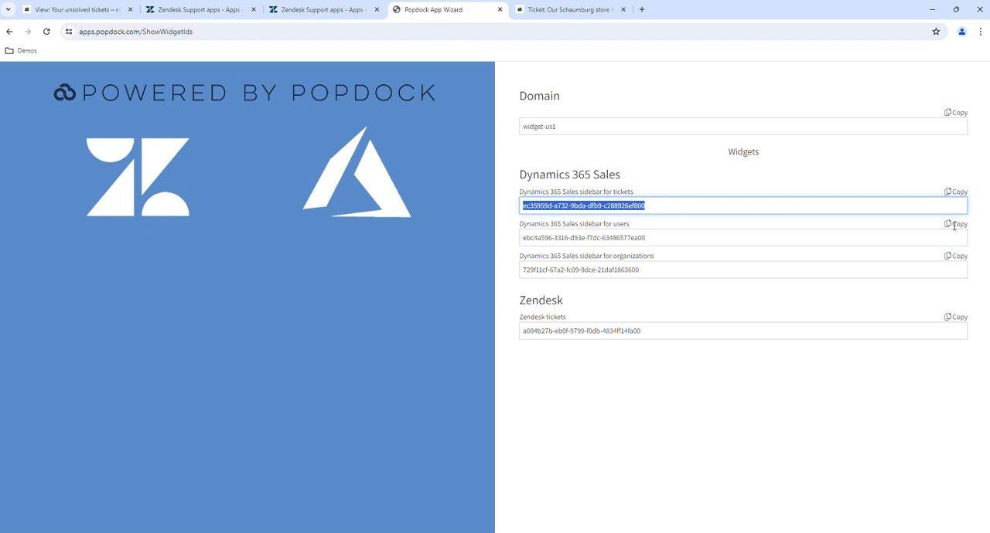
pyautogui.click(909, 236)
pyautogui.click(950, 226)
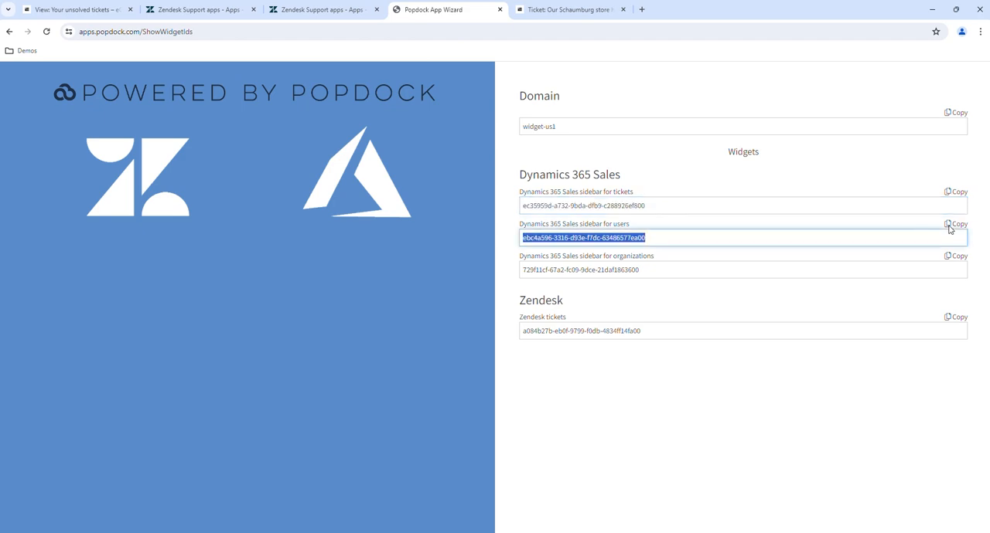
pyautogui.click(339, 14)
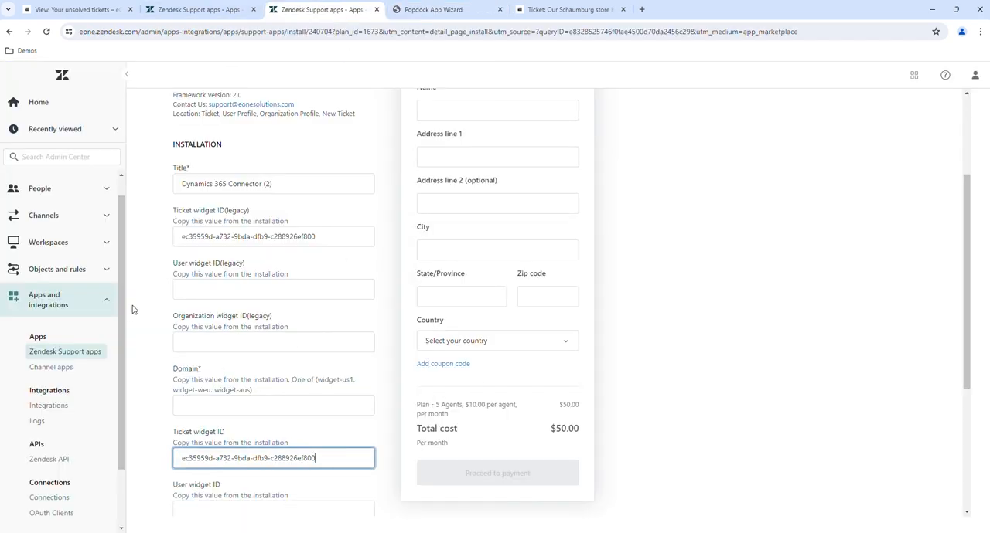
pyautogui.click(242, 288)
pyautogui.hotkey('ctrl', 'v')
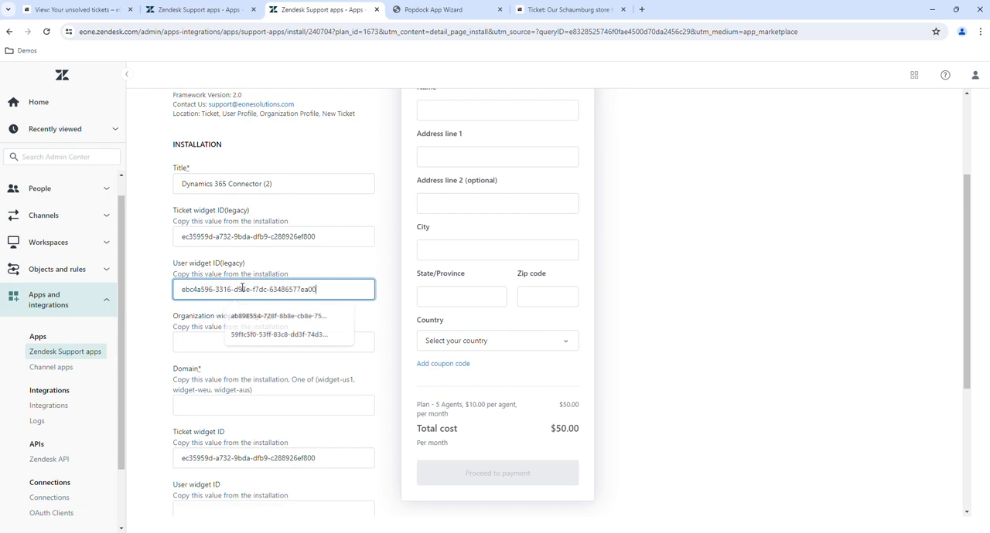
pyautogui.scroll(-1, 280, 347)
pyautogui.click(210, 461)
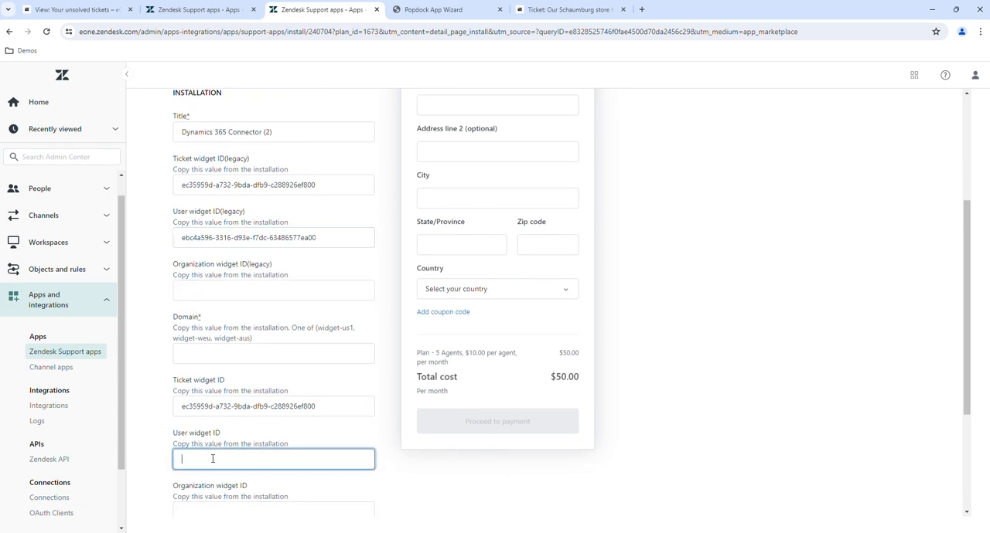
pyautogui.hotkey('ctrl', 'v')
# Copy the Dynamics 365 Sales sidebar for organizations ID from Popdock into both Organization widget ID fields, legacy and current, in Zendesk
pyautogui.click(412, 9)
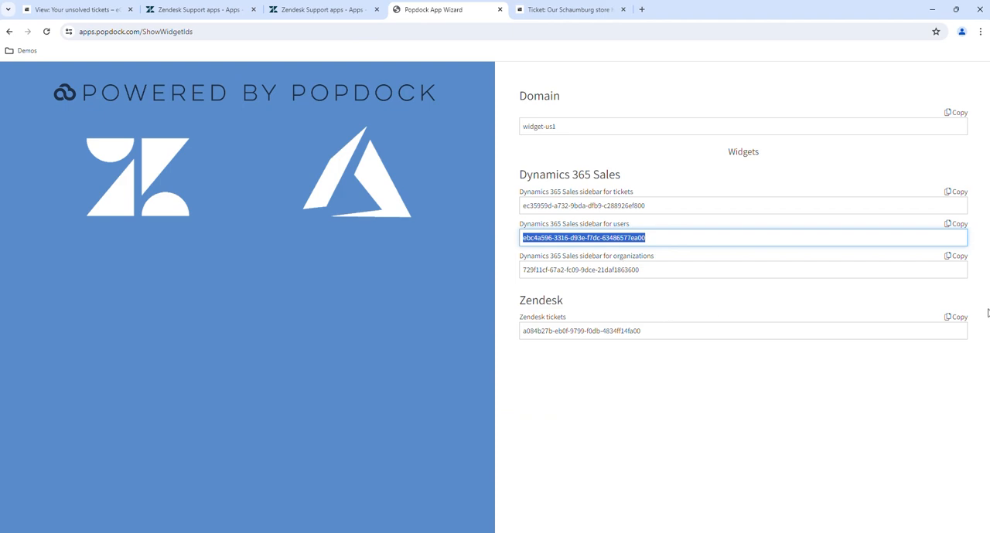
pyautogui.click(730, 272)
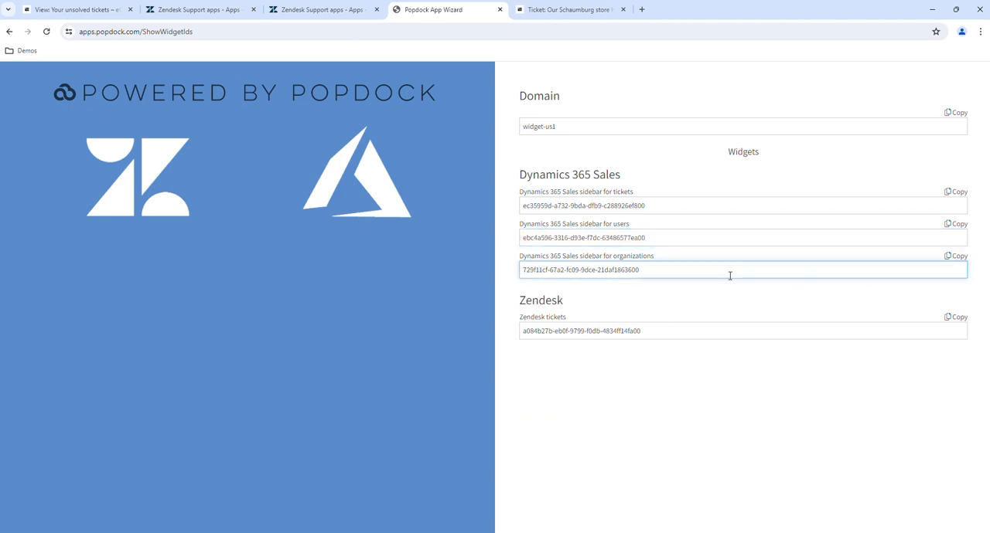
pyautogui.click(951, 257)
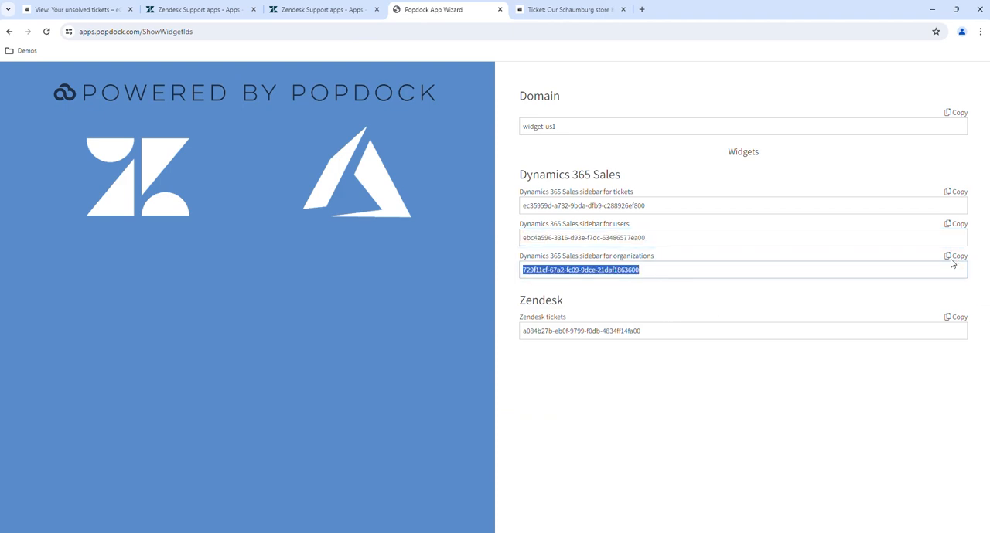
pyautogui.click(323, 9)
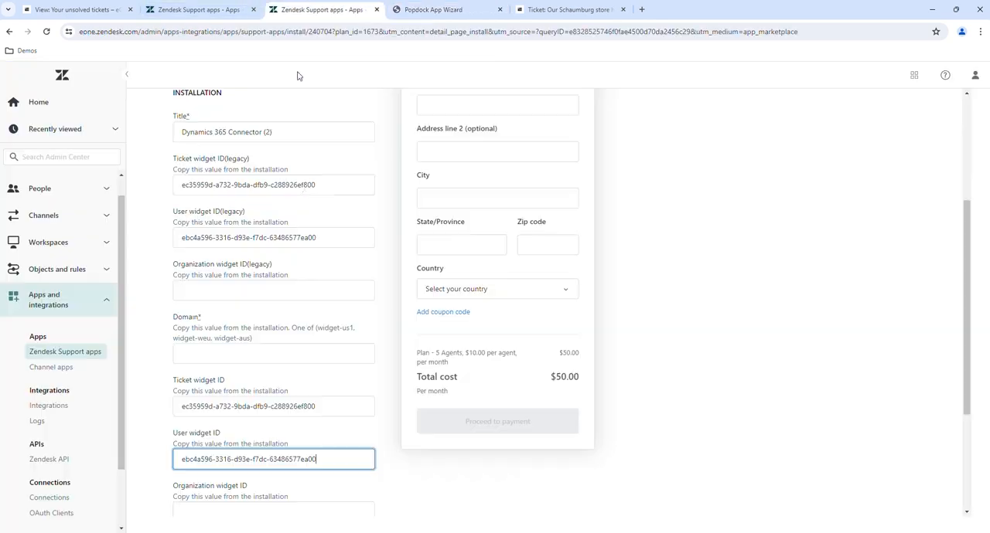
pyautogui.click(229, 290)
pyautogui.hotkey('ctrl', 'v')
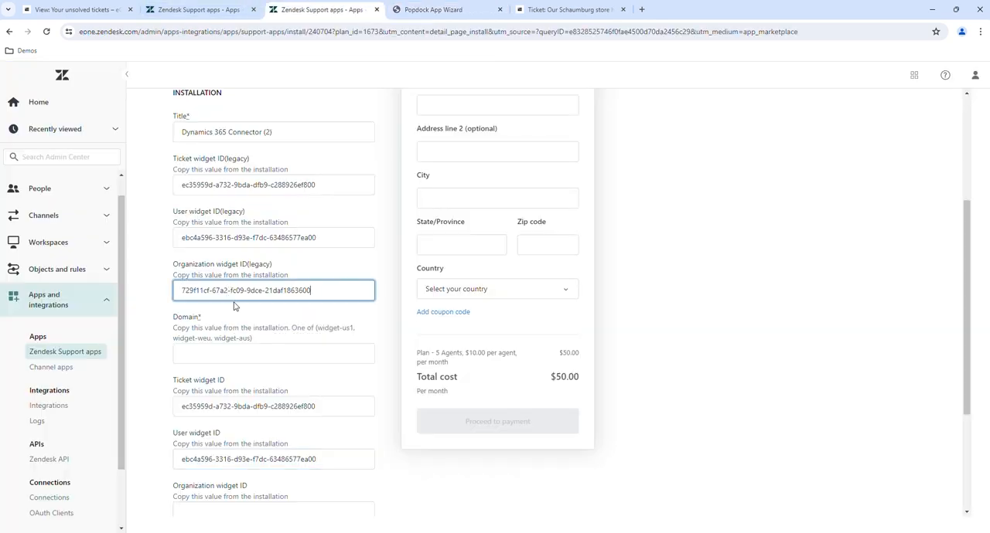
pyautogui.scroll(-1, 232, 307)
pyautogui.click(219, 462)
pyautogui.hotkey('ctrl', 'v')
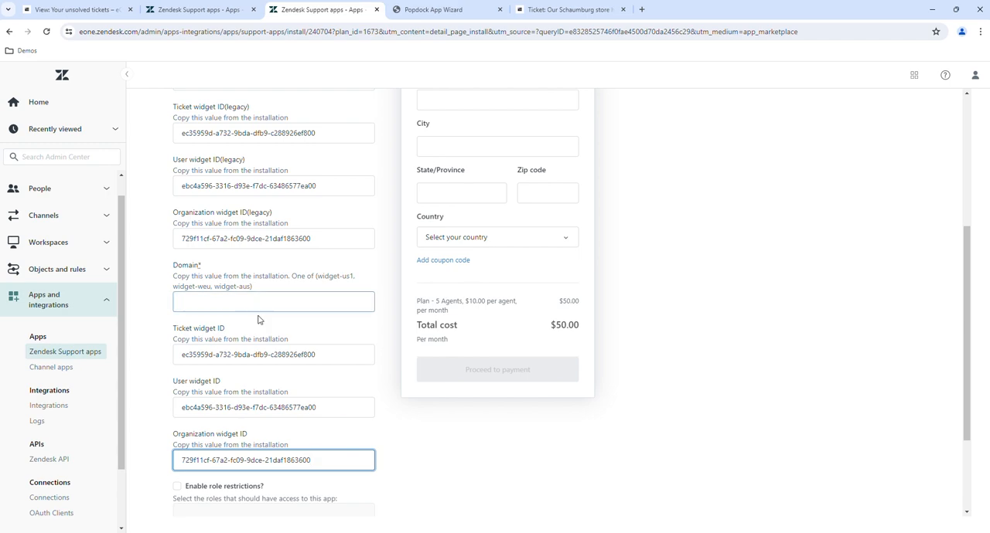
# Copy the domain value "widget-us1" from Popdock into the required Domain field of the Zendesk installation form
pyautogui.click(418, 11)
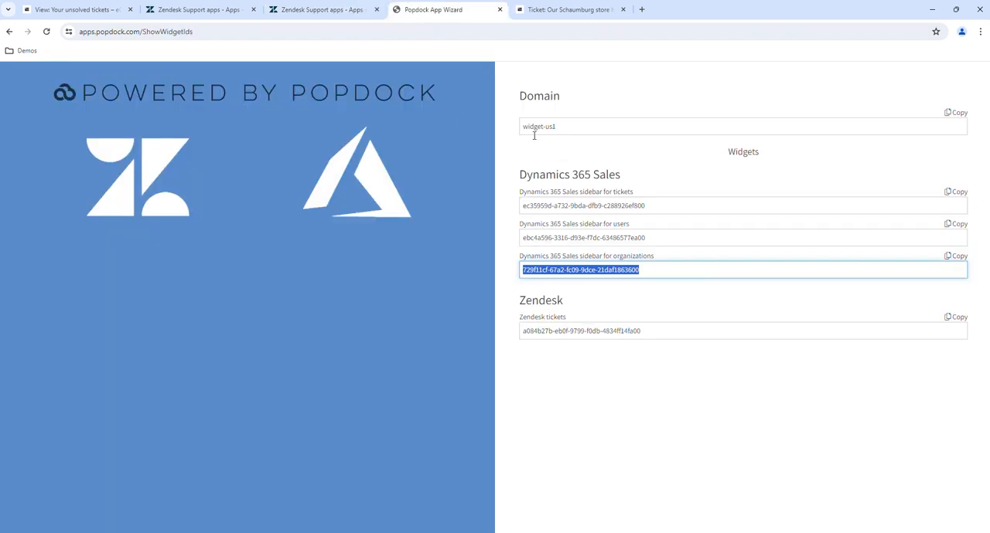
pyautogui.click(700, 131)
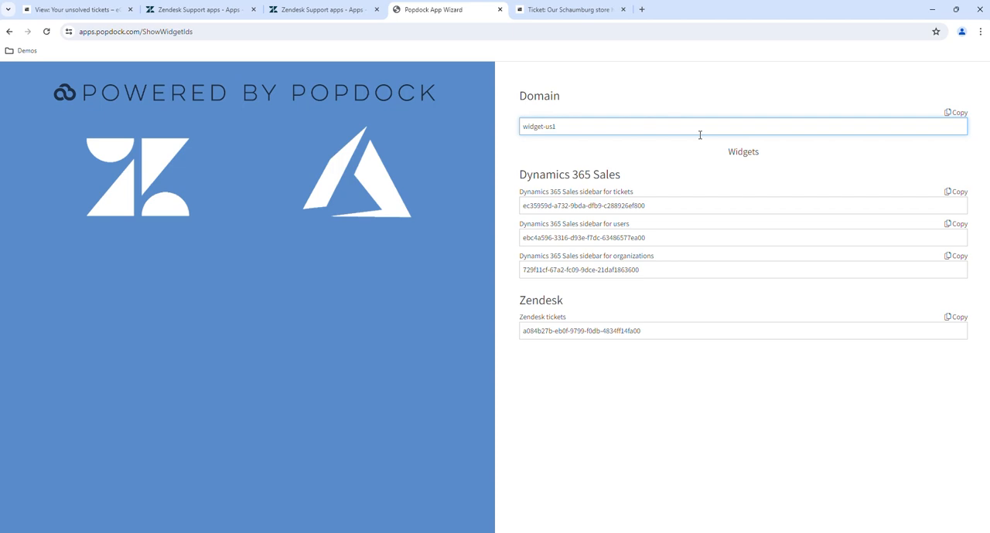
pyautogui.click(952, 113)
pyautogui.click(321, 9)
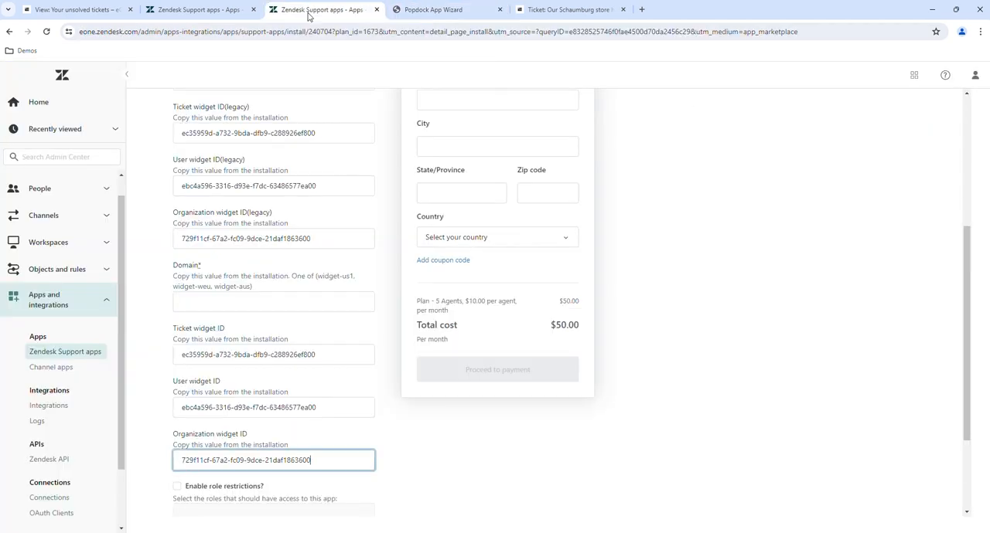
pyautogui.click(198, 300)
pyautogui.hotkey('ctrl', 'v')
pyautogui.scroll(2, 276, 323)
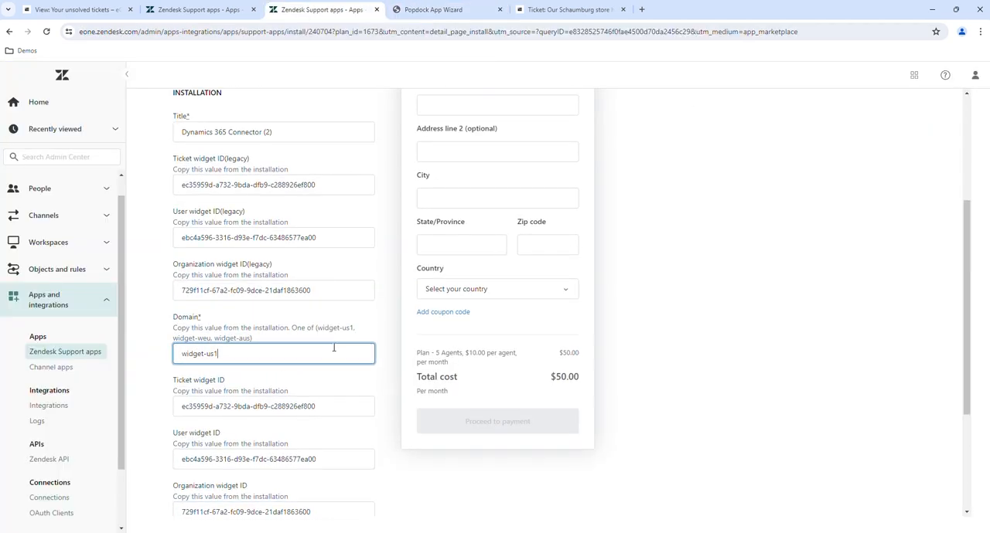
pyautogui.scroll(-2, 307, 335)
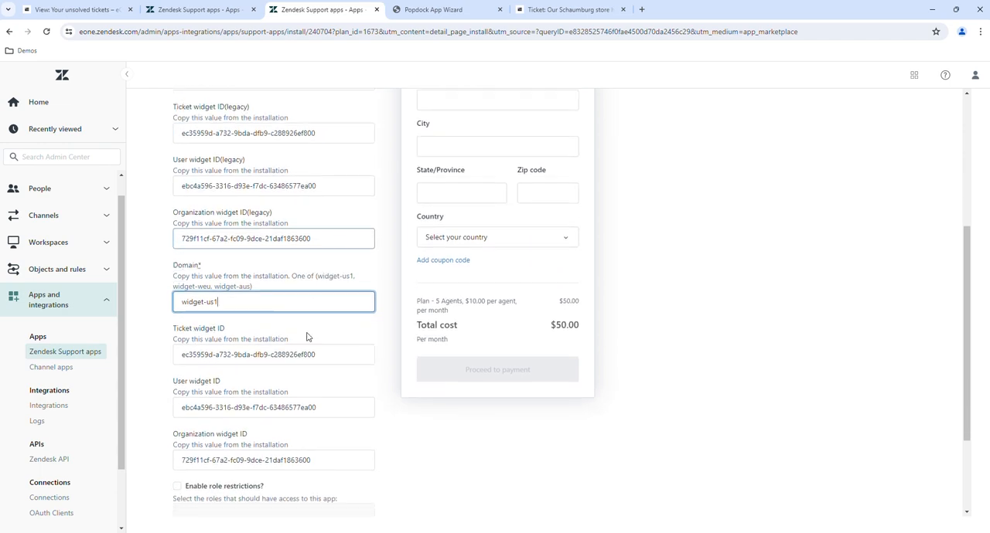
pyautogui.scroll(2, 309, 293)
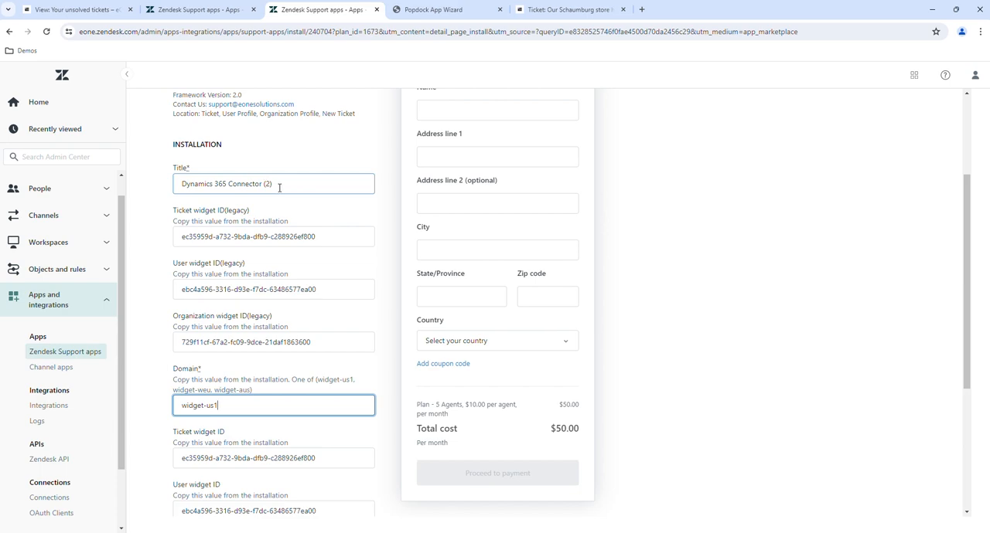
# Review the Dynamics 365 Connector installation form, checking the widget IDs, domain, role and group restrictions, billing details and total cost
pyautogui.scroll(-3, 280, 190)
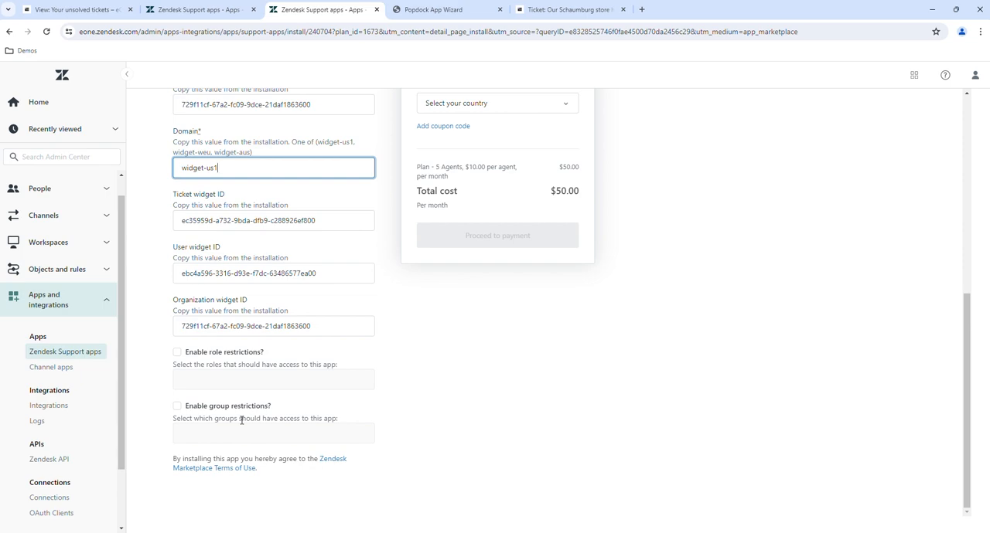
pyautogui.scroll(3, 242, 420)
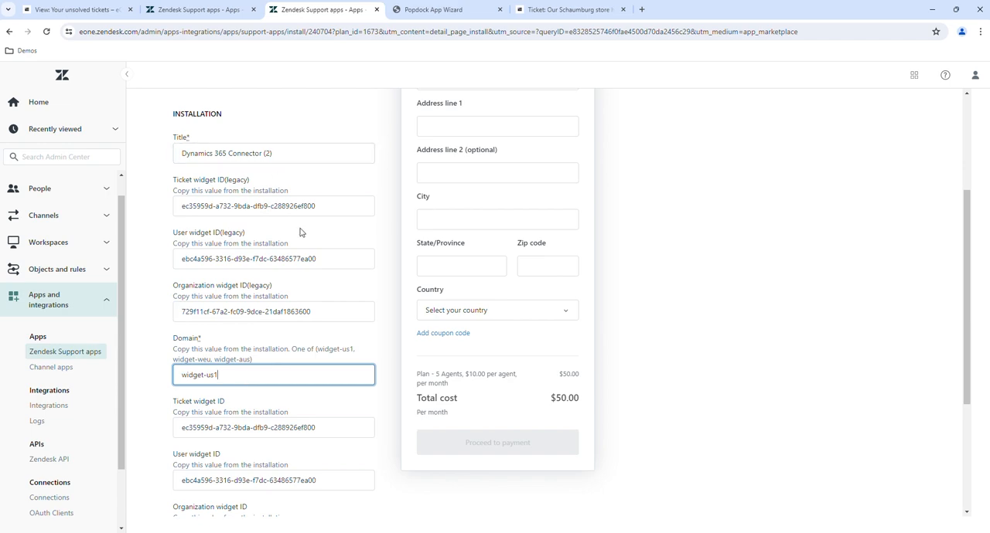
pyautogui.scroll(2, 305, 243)
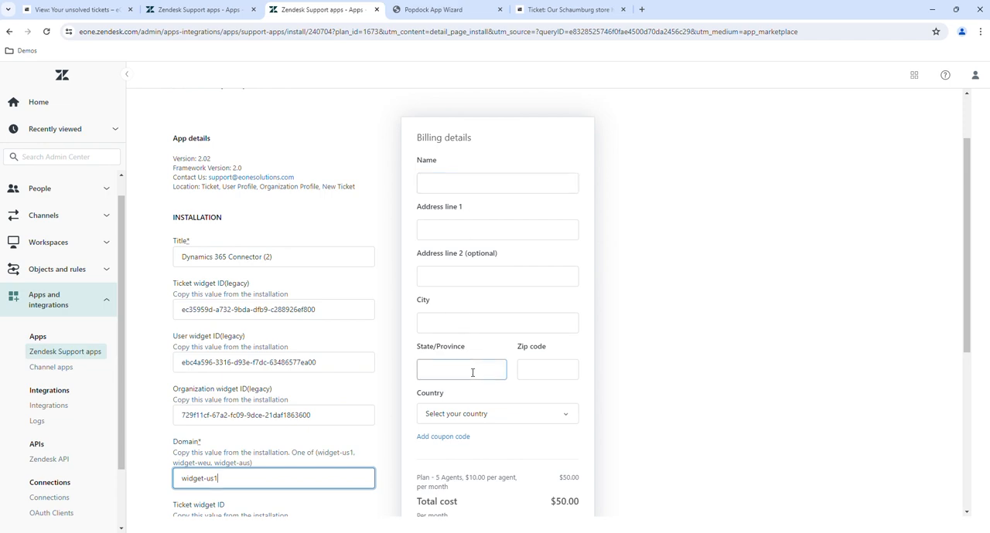
pyautogui.scroll(-2, 471, 371)
pyautogui.scroll(2, 471, 371)
pyautogui.scroll(-2, 473, 372)
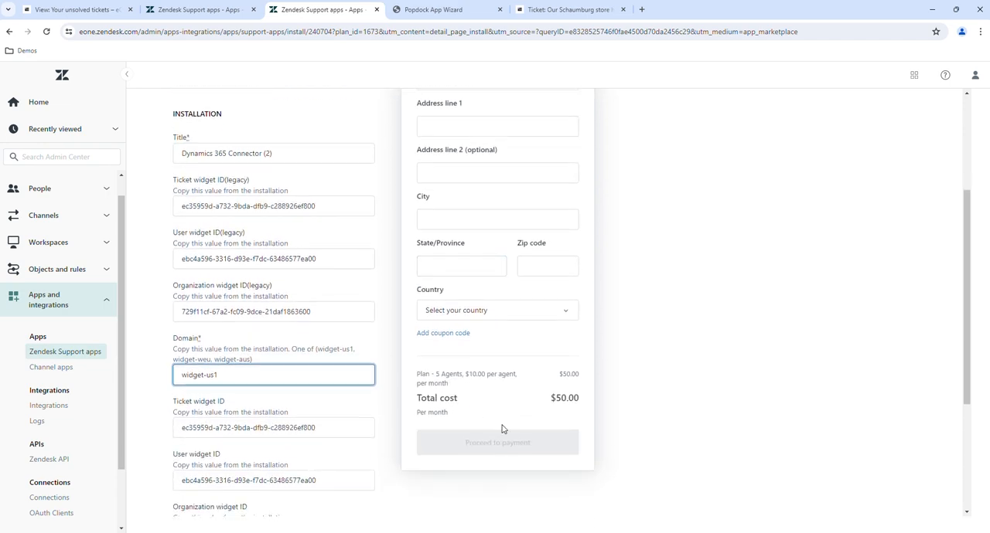
pyautogui.scroll(3, 495, 455)
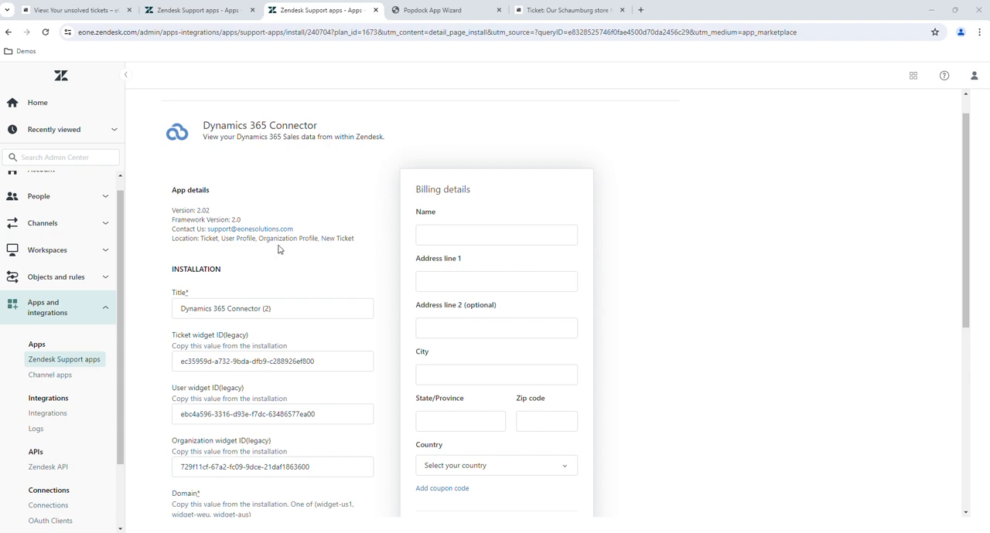
# Return to the open Zendesk ticket "Our Schaumburg store had delivery issues" to view the Dynamics 365 Connector contact data
pyautogui.click(597, 11)
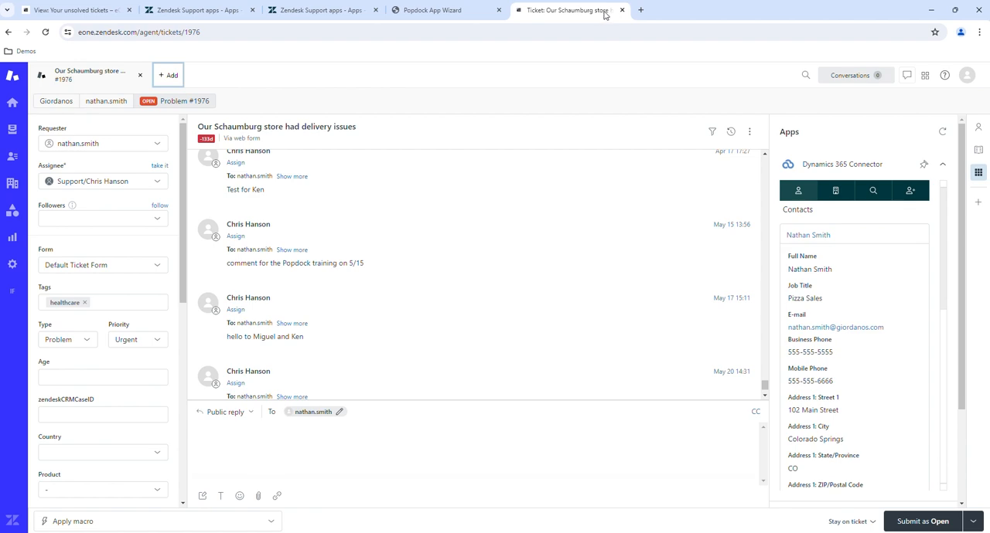